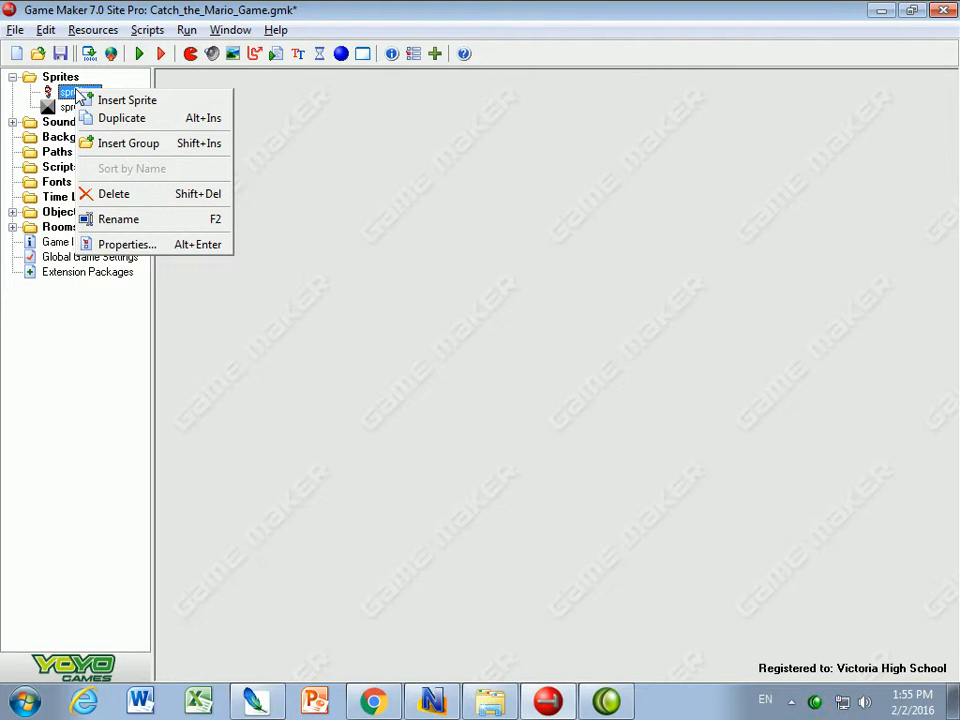
- Open the properties of sprClown and browse for a replacement image in the mario_sounds folder under Info Tech 10
left_click(60, 93)
double_click(47, 93)
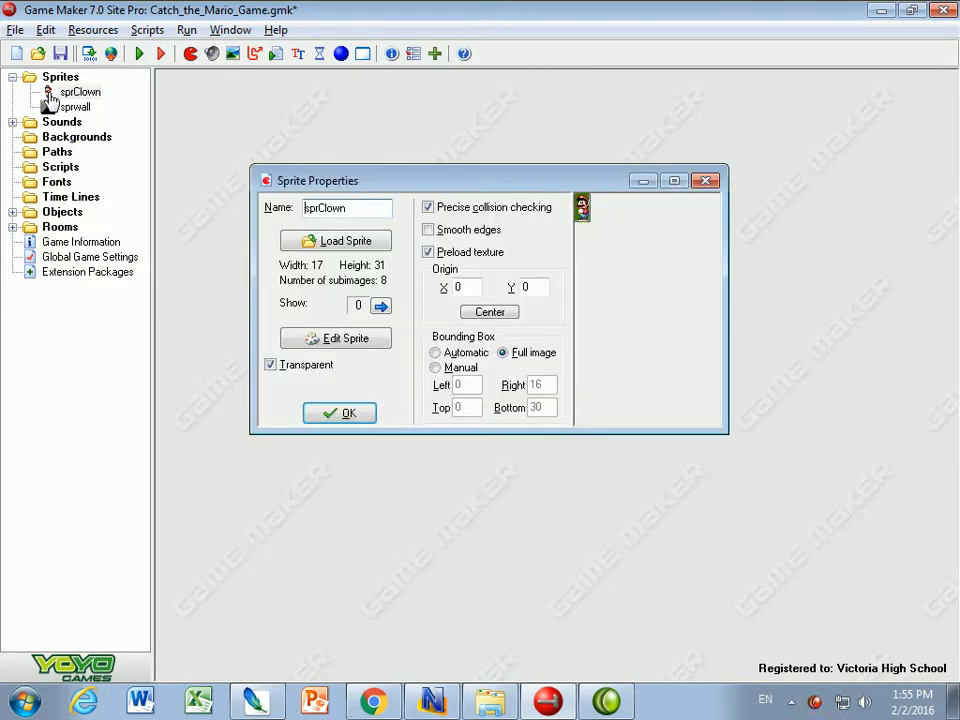
left_click(338, 241)
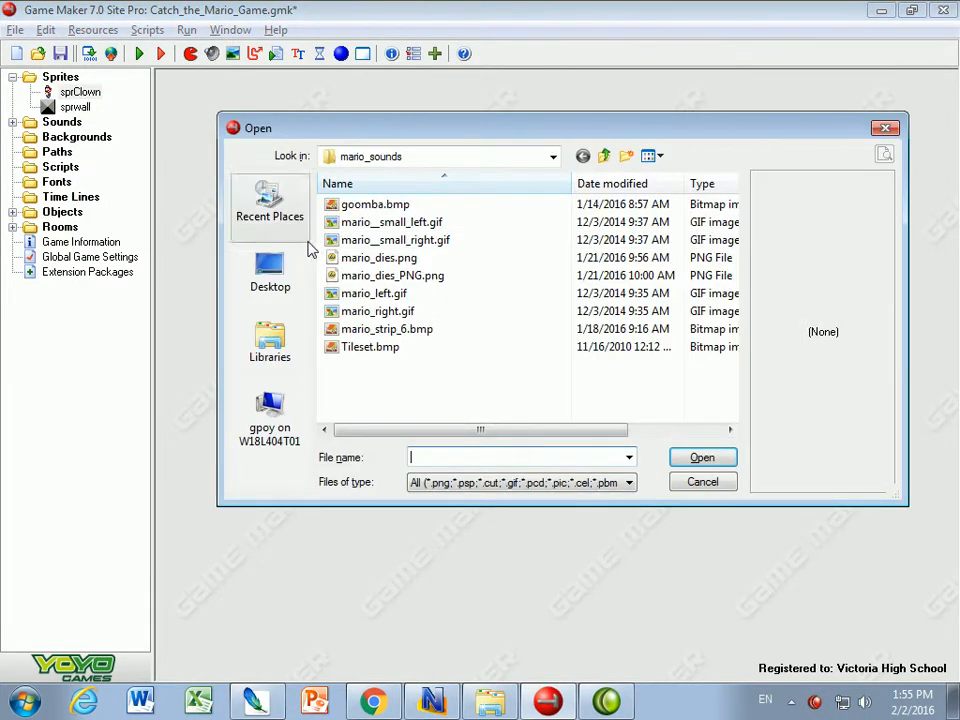
left_click(379, 158)
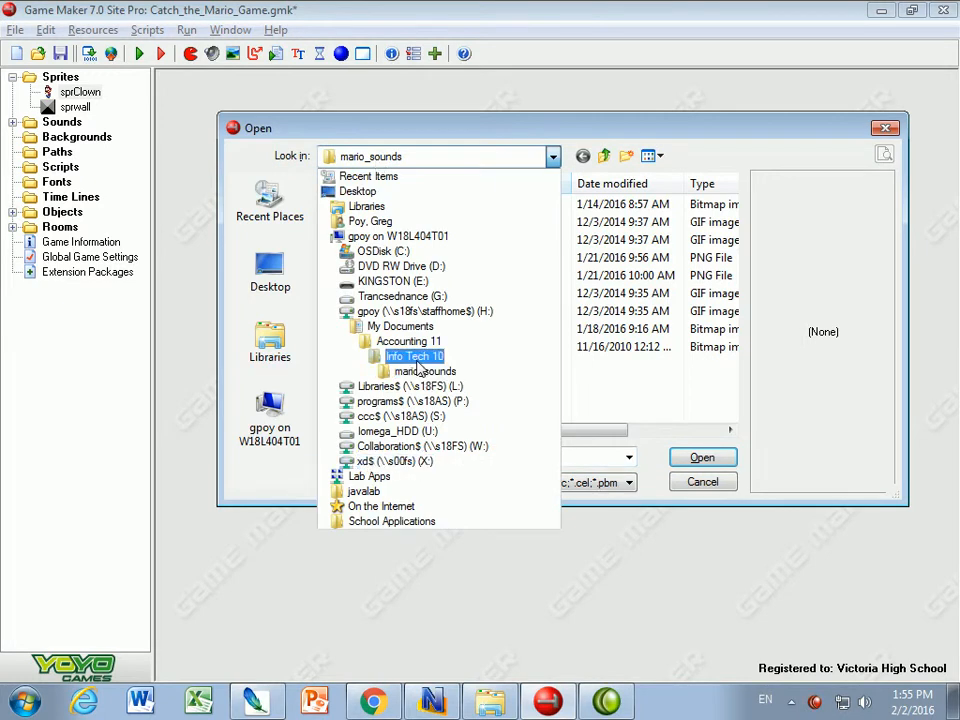
left_click(416, 357)
double_click(364, 222)
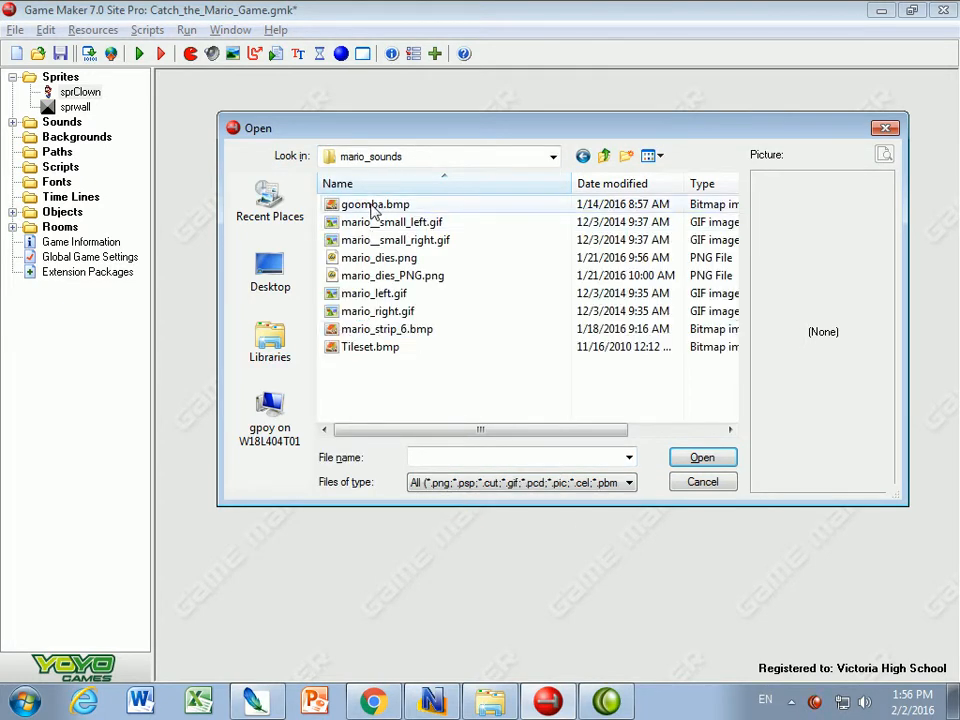
- Show the image files as large thumbnails, load mario_left.gif into sprClown and confirm the sprite
left_click(659, 157)
left_click(682, 200)
left_click_drag(730, 237, 726, 334)
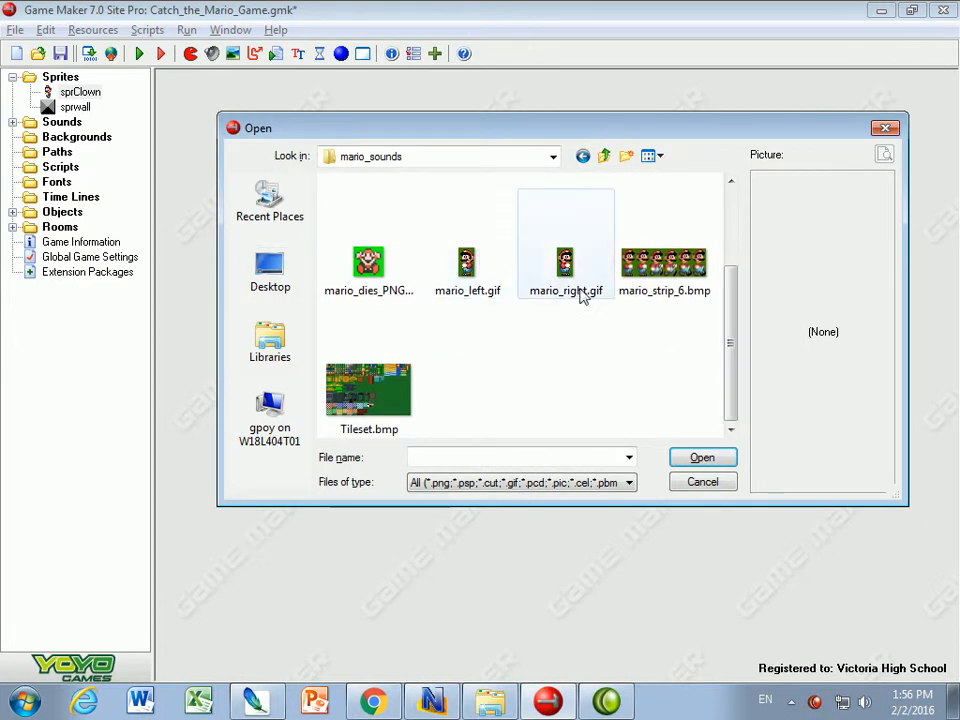
left_click(466, 258)
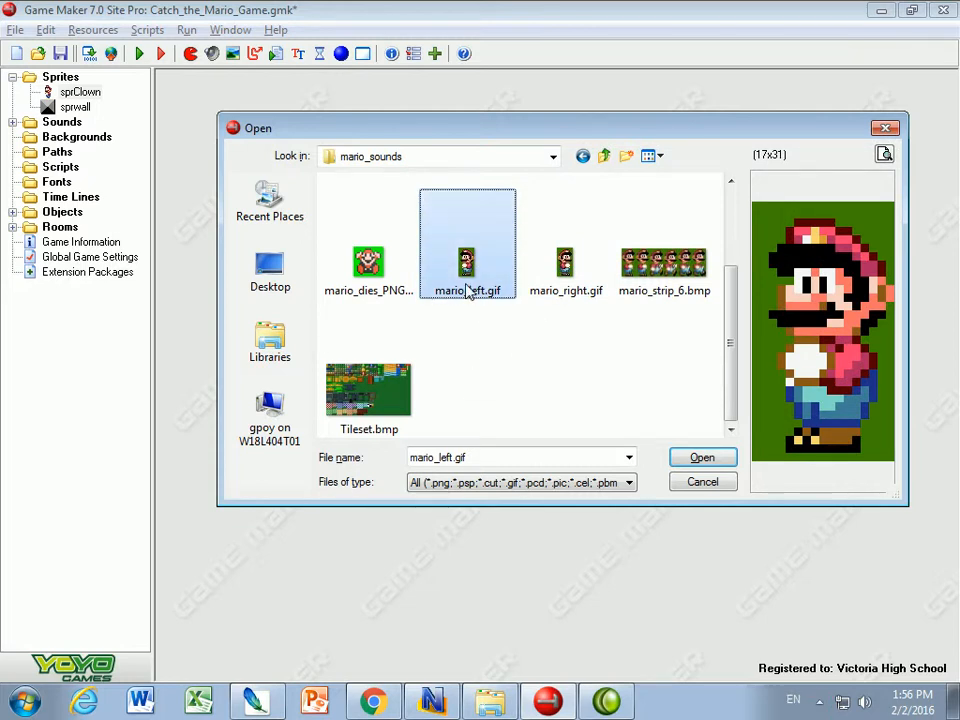
left_click(699, 466)
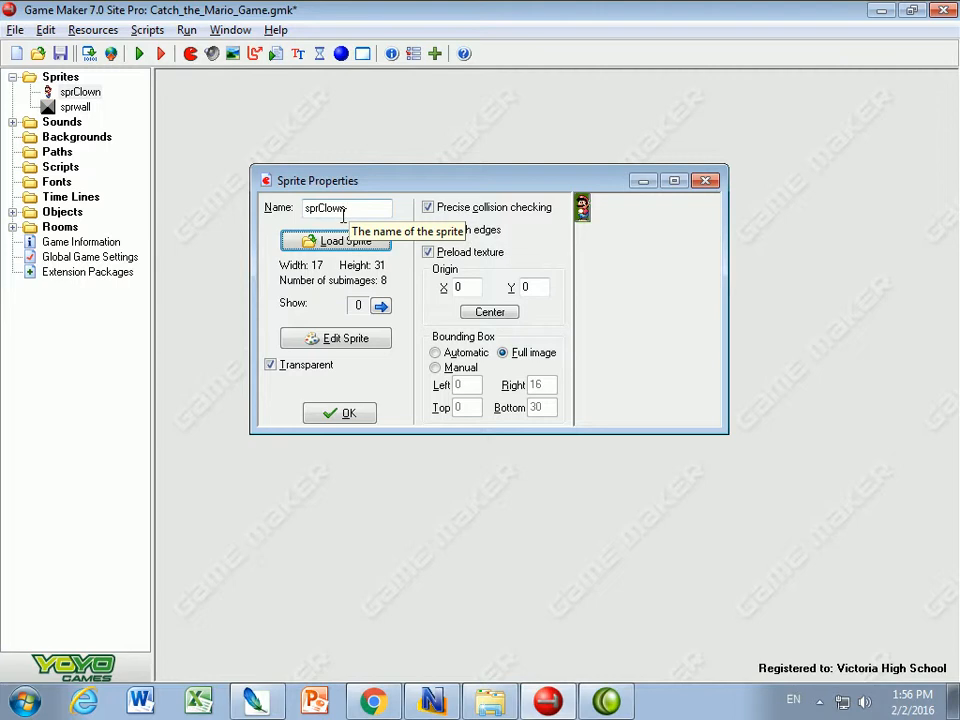
left_click(345, 414)
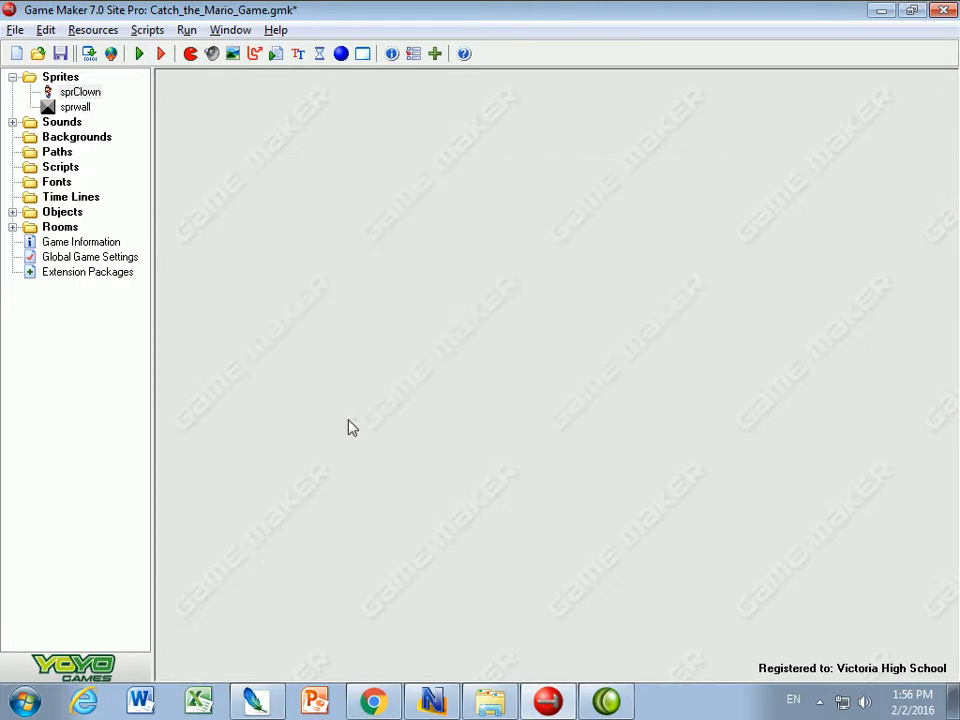
- Create a new sound resource and name it sndBackgroundMusic
right_click(62, 122)
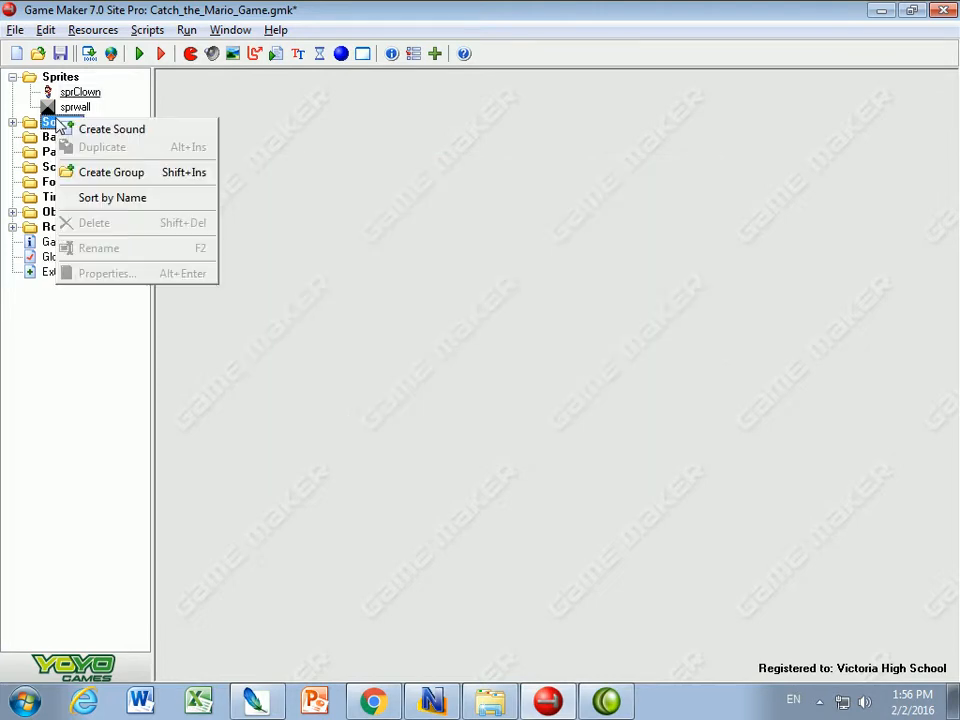
left_click(82, 137)
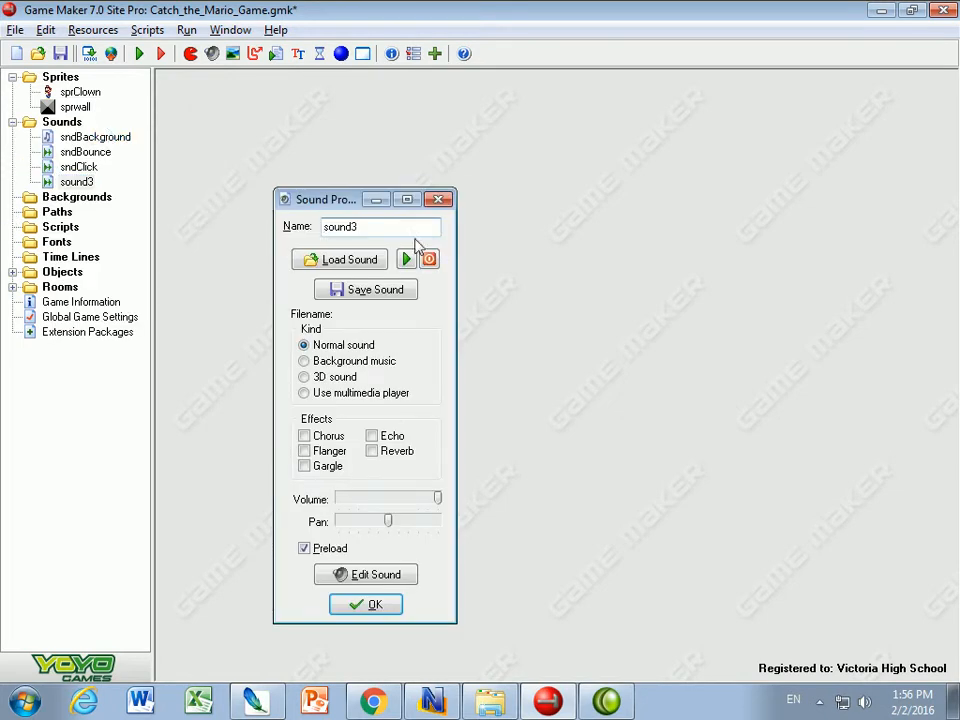
type("sndBack")
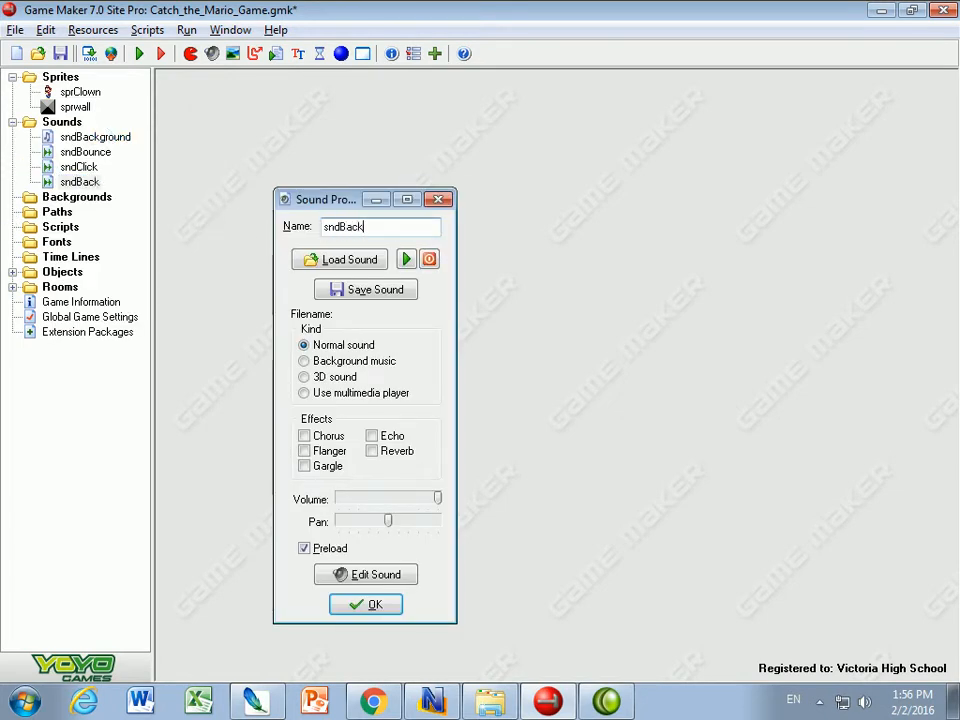
type("groundMusic")
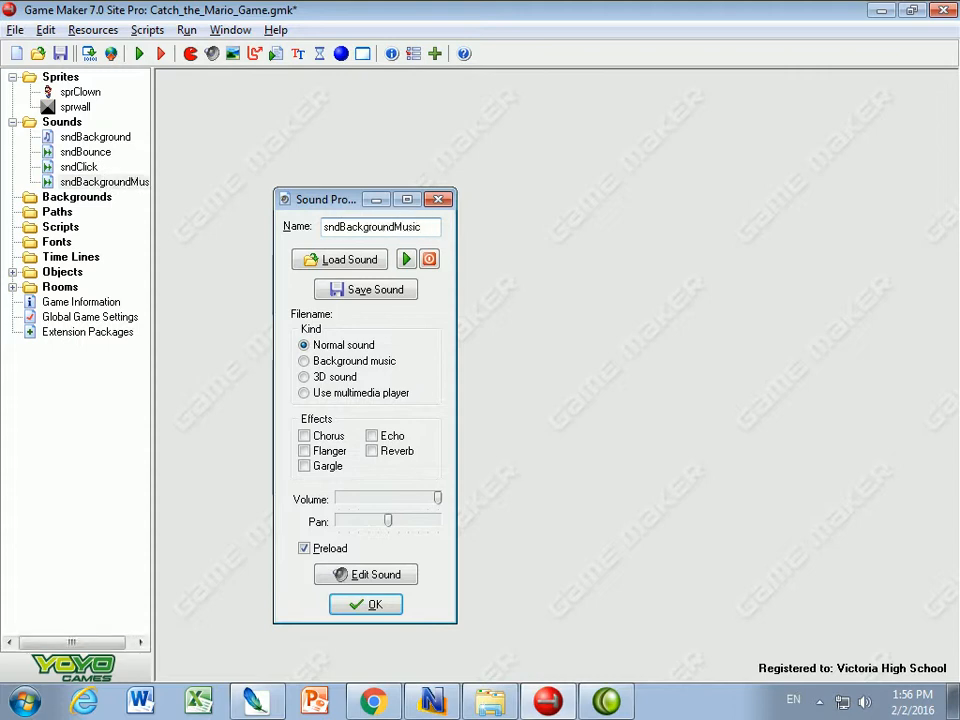
- Load Music.mid from the mario_sounds folder into sndBackgroundMusic and confirm the sound
left_click(312, 262)
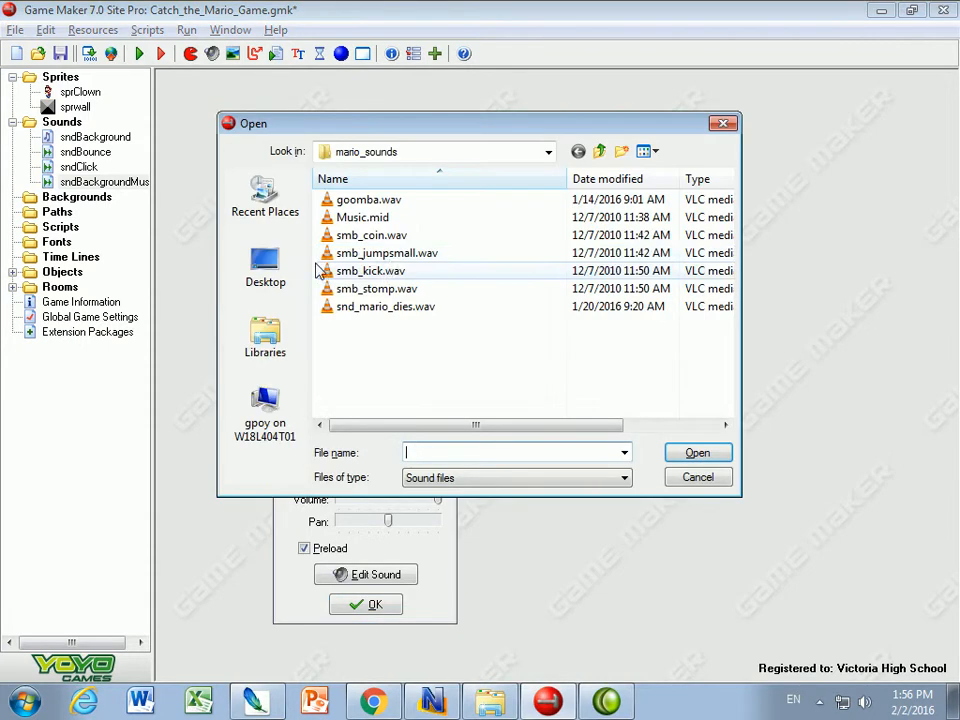
left_click(340, 218)
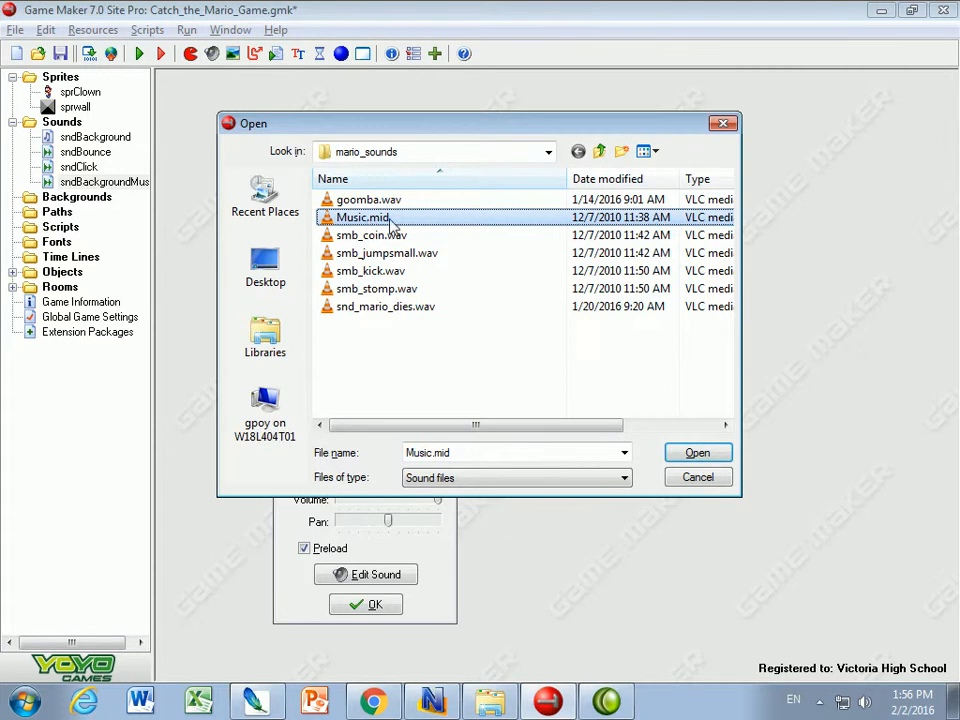
left_click(684, 452)
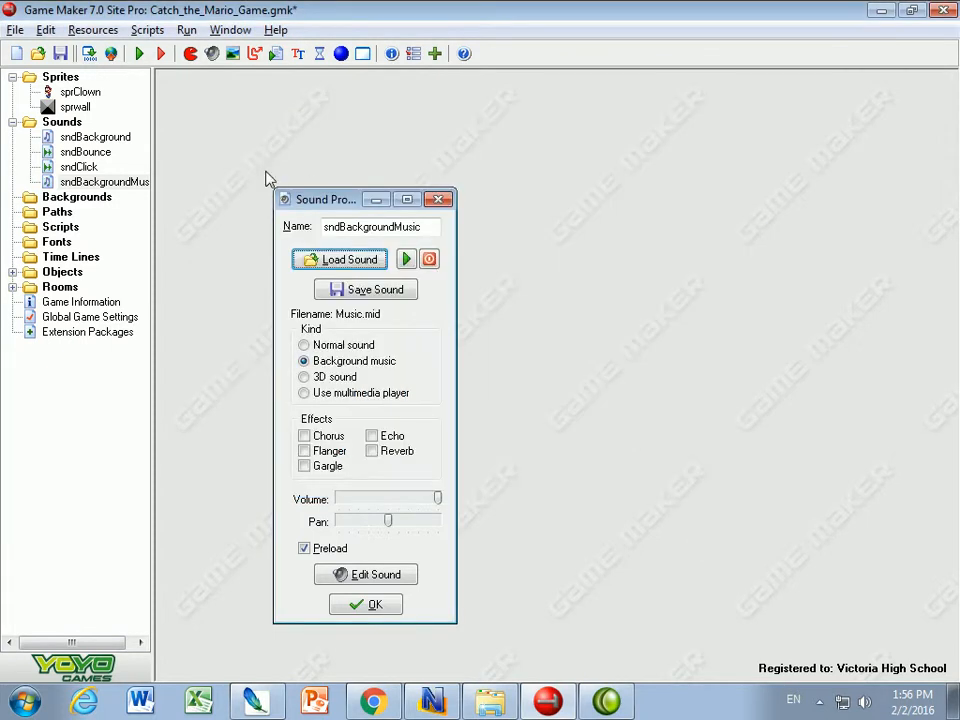
left_click(368, 604)
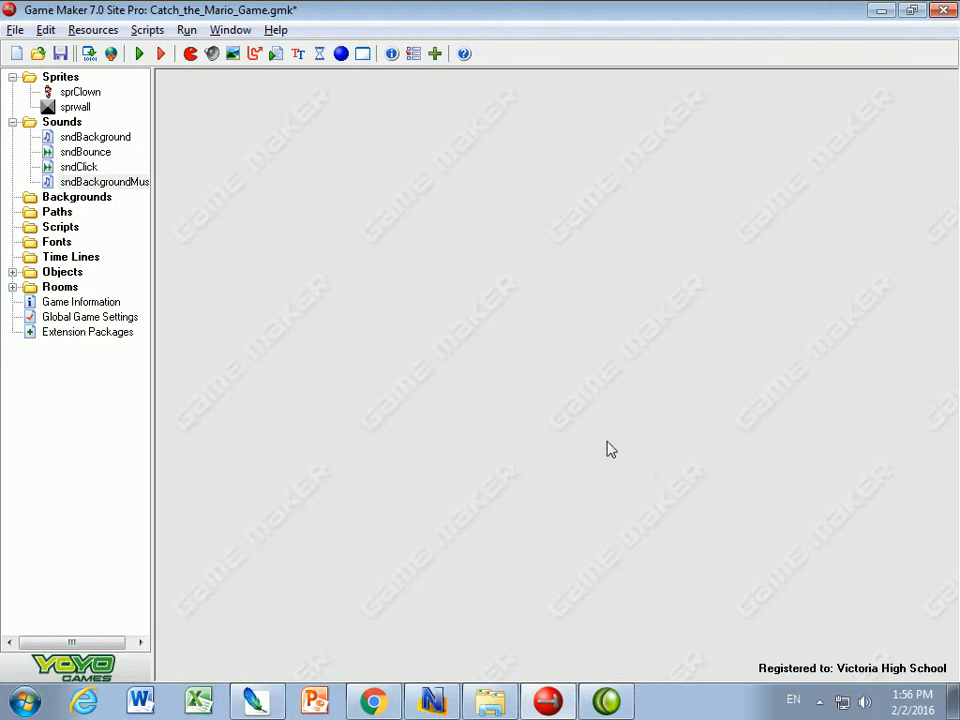
- Delete the sndBackgroundMusic sound from the project
left_click(865, 701)
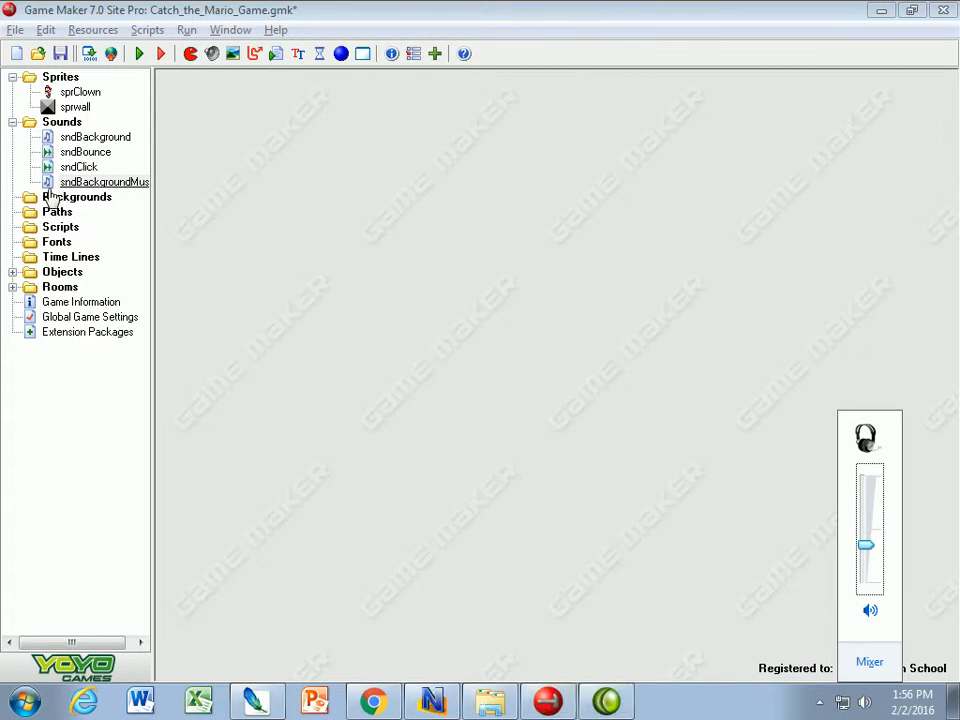
right_click(110, 186)
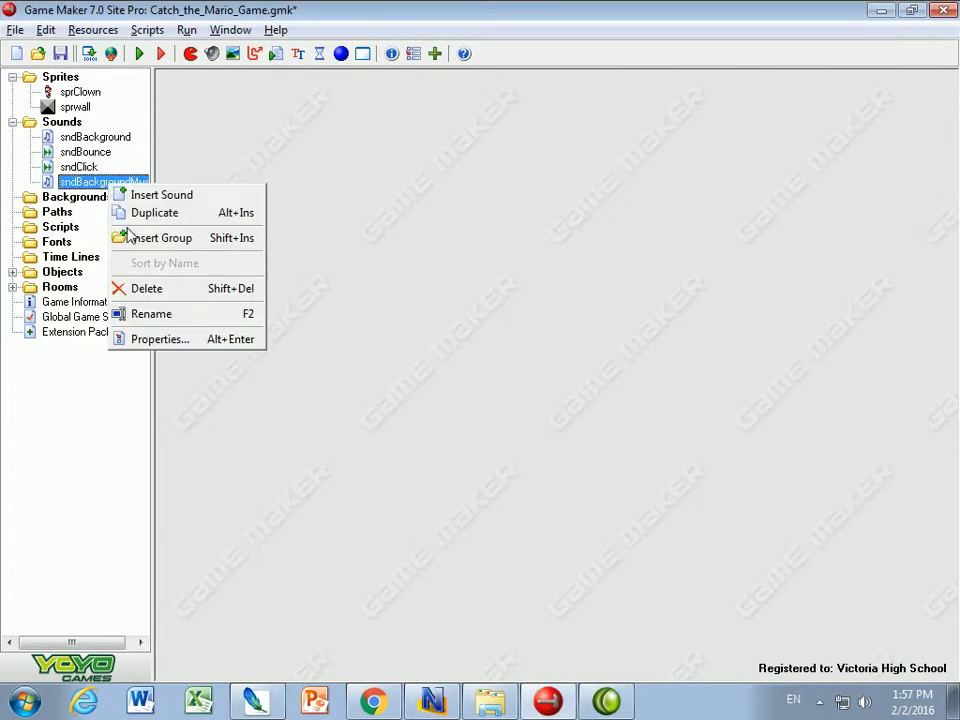
left_click(146, 288)
left_click(460, 396)
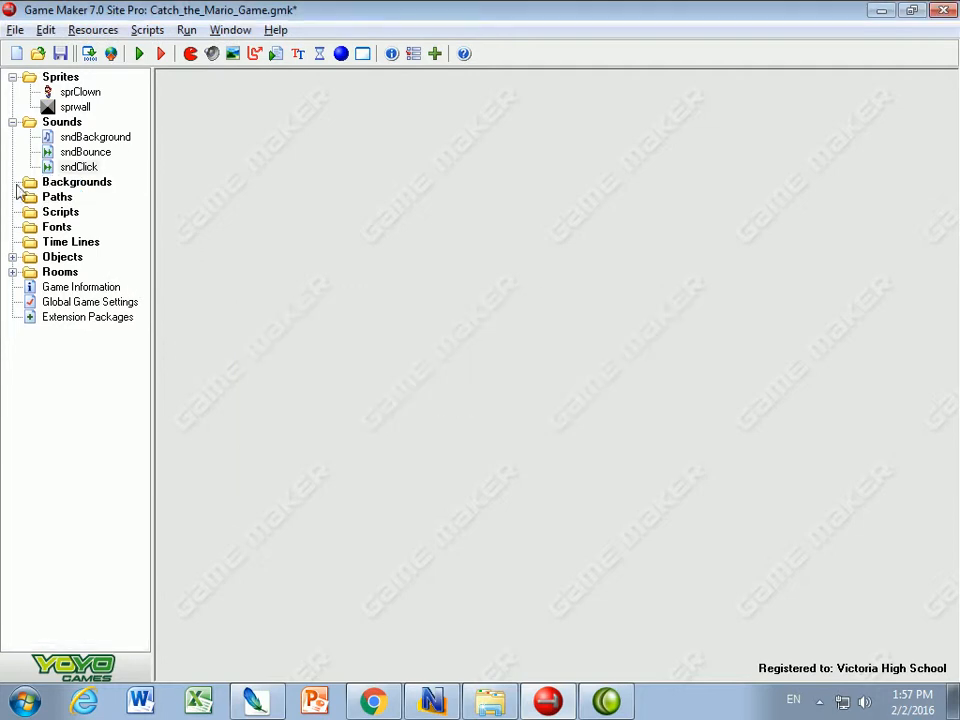
- Create another sound resource, enter the name sndBounc and clear the name again
left_click(77, 151)
right_click(60, 121)
left_click(80, 131)
type("sndBounc")
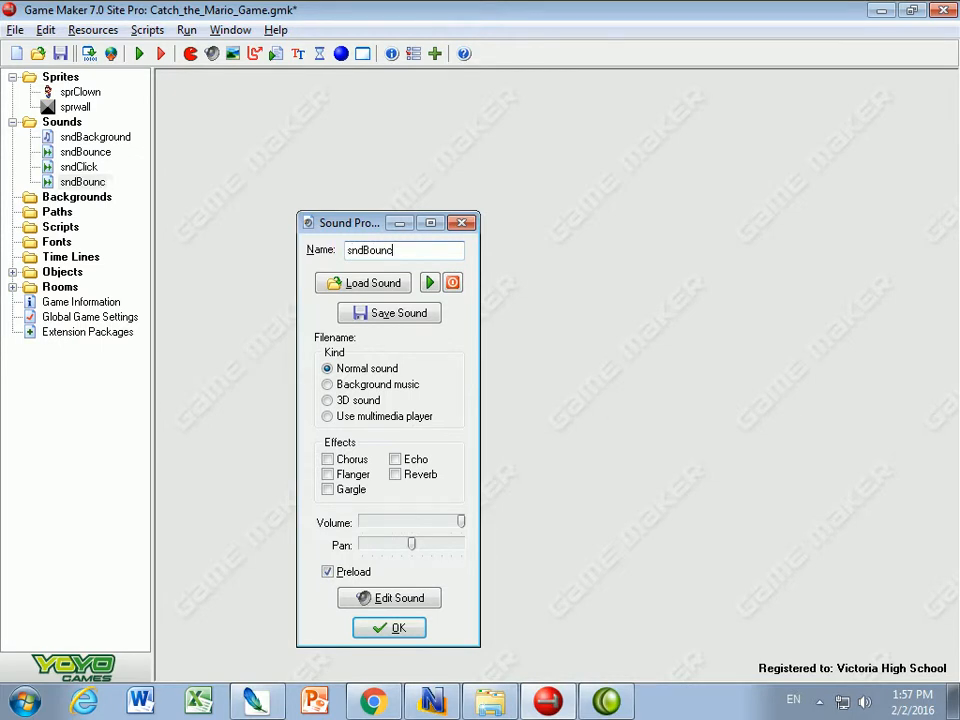
key("BackSpace")
key("BackSpace")
key("BackSpace")
key("BackSpace")
key("BackSpace")
key("BackSpace")
key("BackSpace")
key("BackSpace")
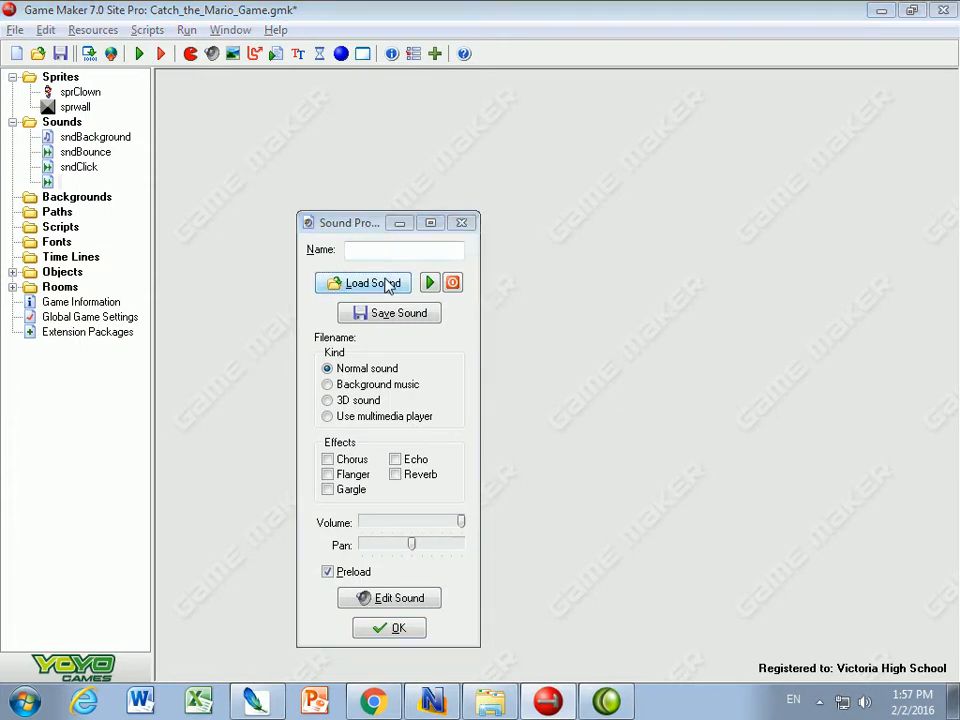
- Browse smb_stomp.wav, smb_kick.wav and smb_coin.wav for the new sound, cancel the selection and close its properties without saving the changes
left_click(384, 283)
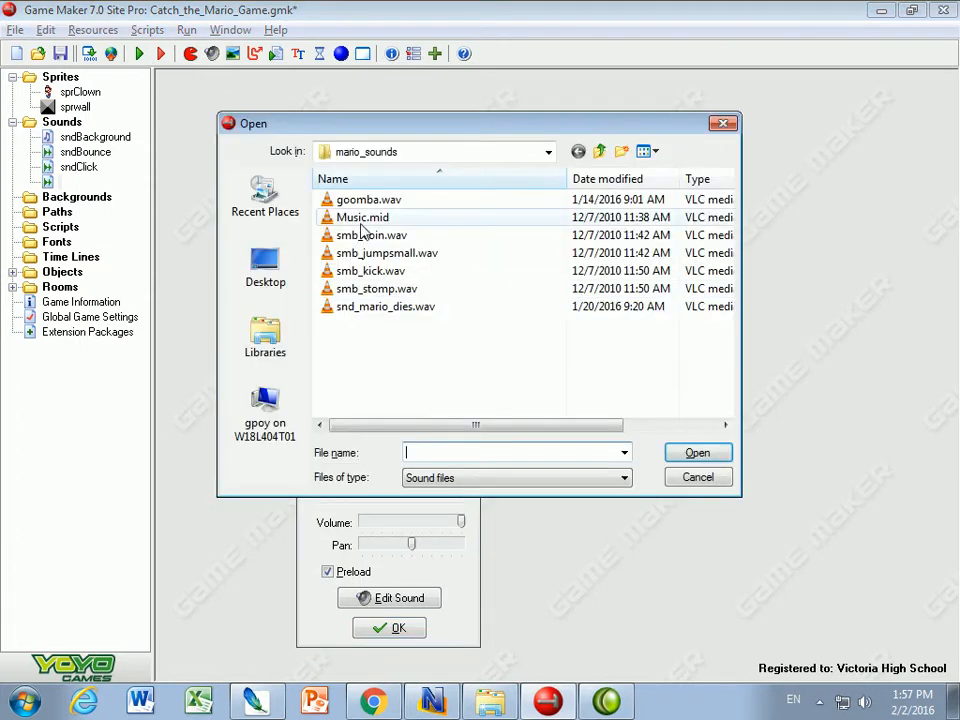
left_click(362, 288)
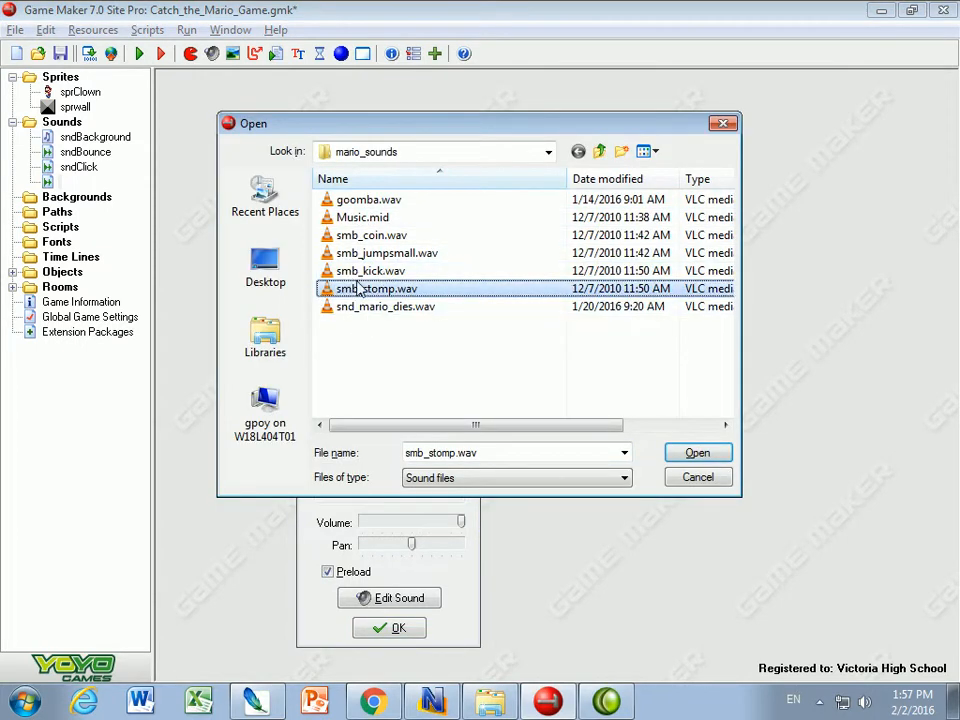
left_click(340, 271)
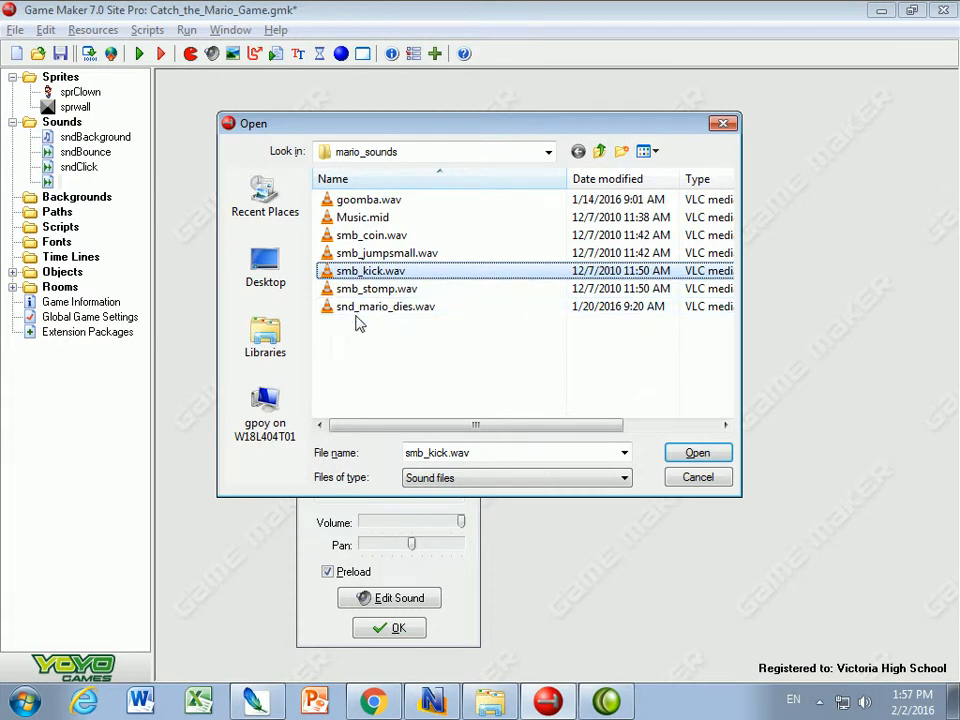
left_click(386, 238)
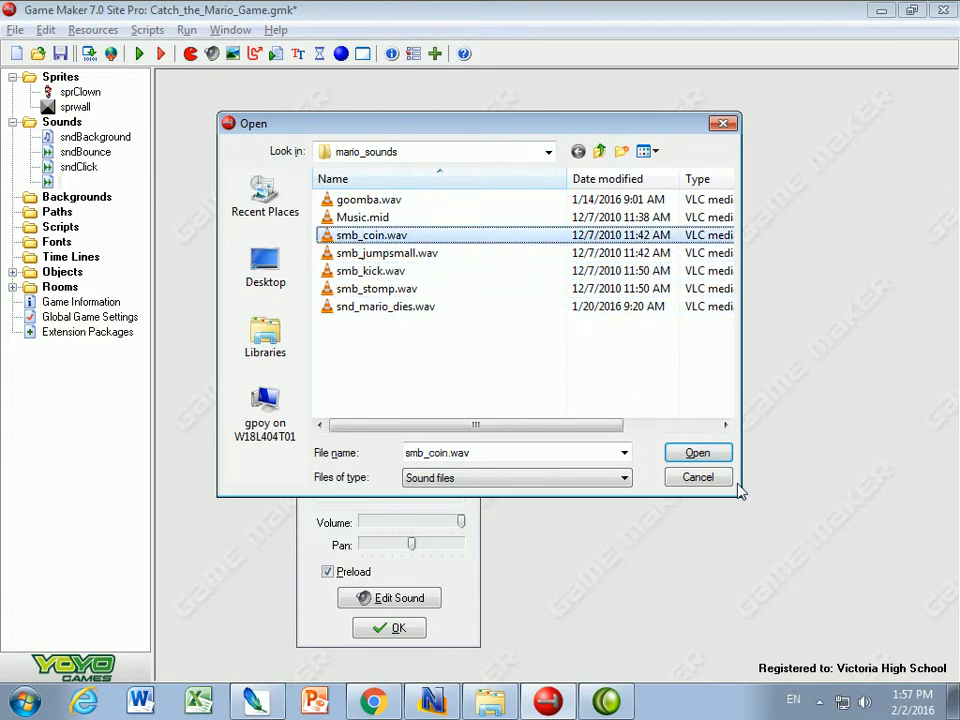
left_click(701, 481)
left_click(462, 223)
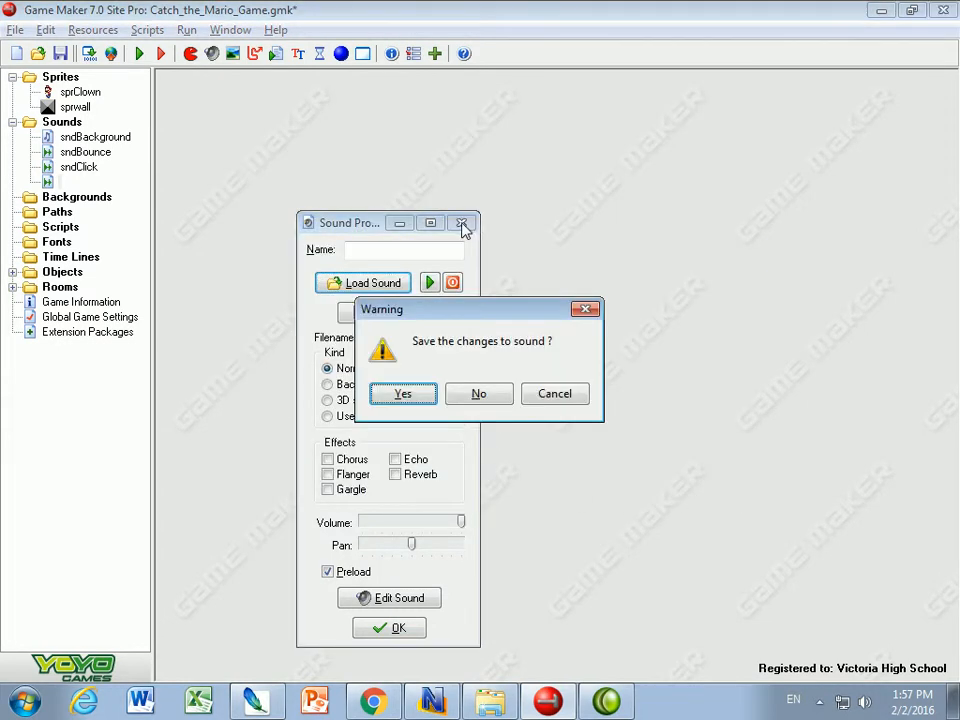
left_click(500, 390)
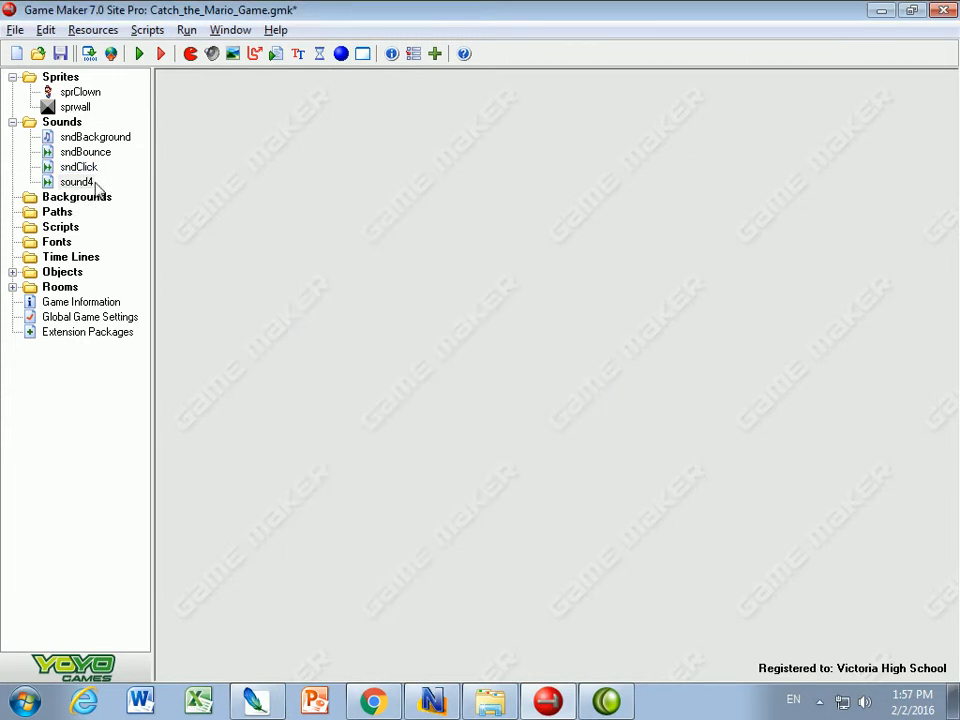
- Open the objClown object and delete the action that plays sndBackground from its Create event
left_click(12, 273)
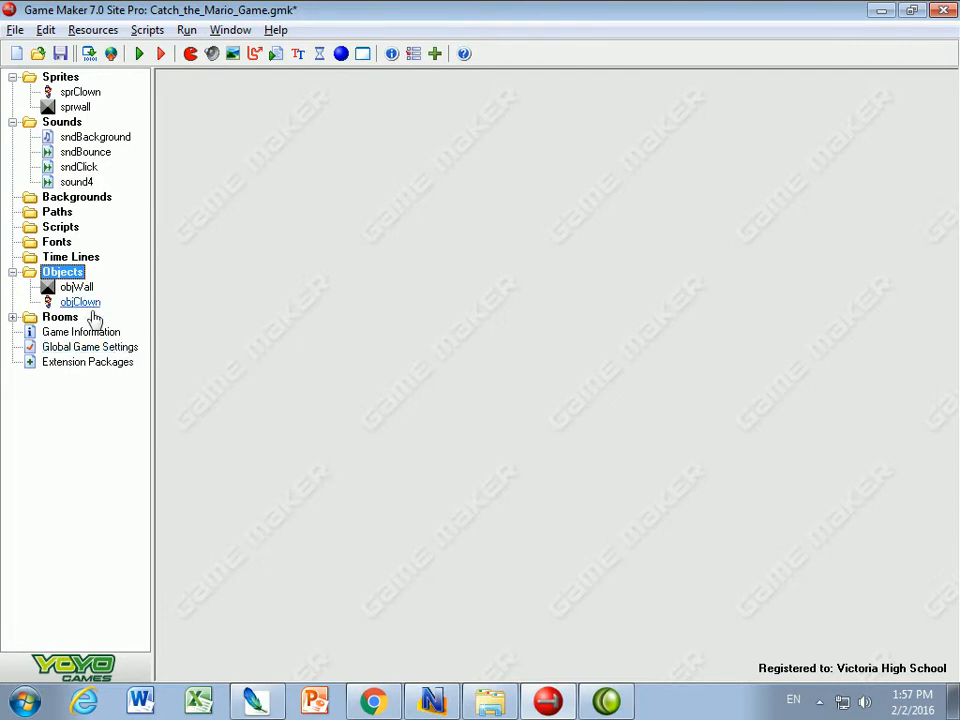
left_click(86, 303)
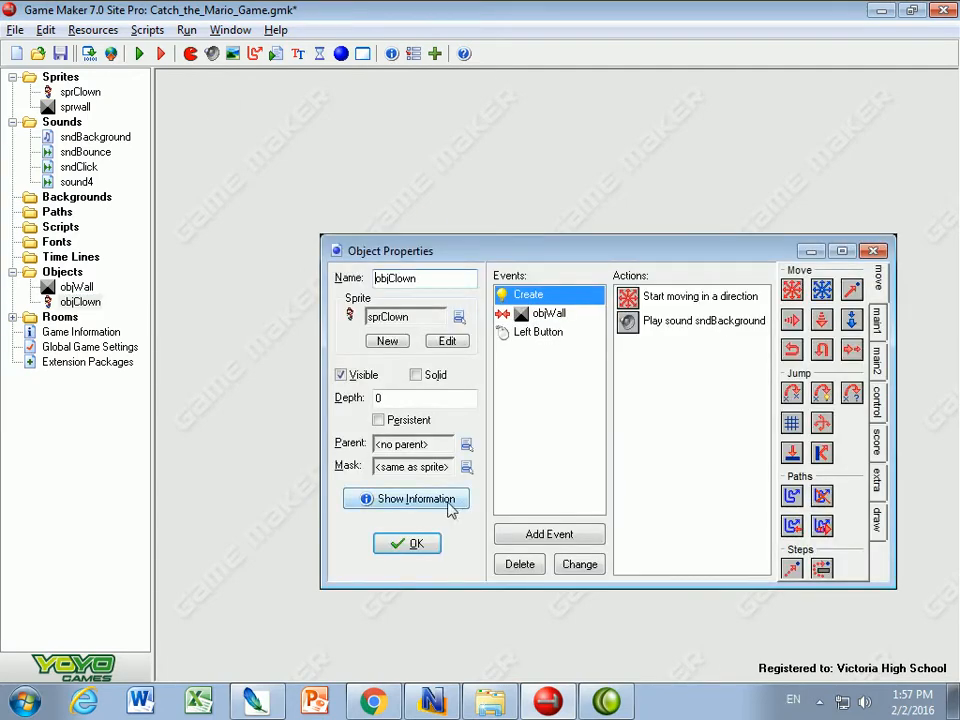
left_click(622, 320)
right_click(622, 320)
left_click(643, 429)
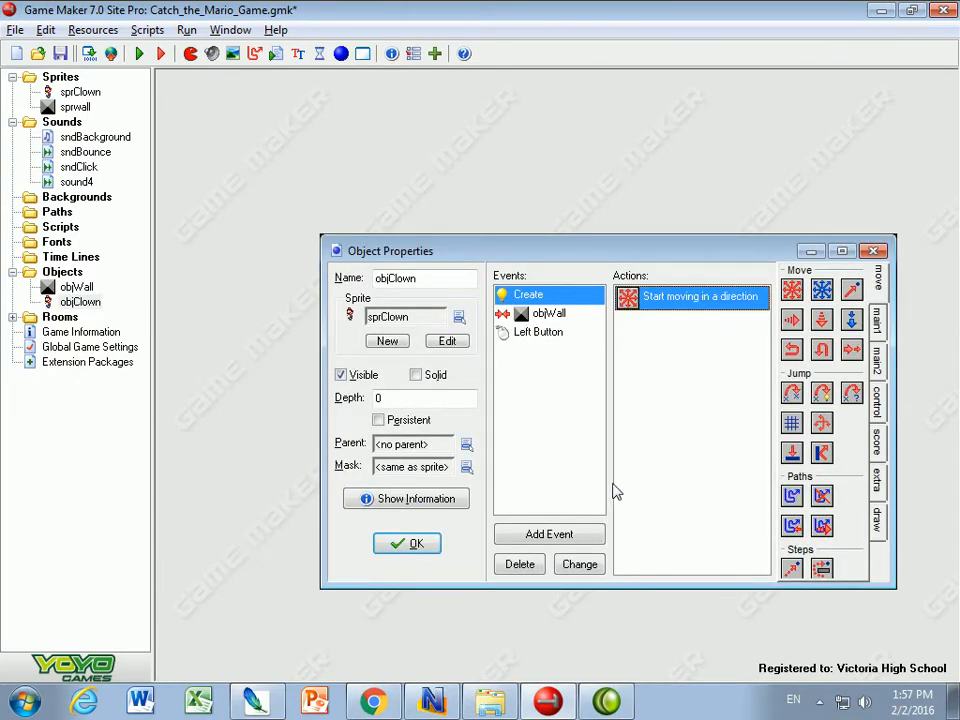
- Add a Play Sound action to objClown's Create event, choosing sndBackground as the sound with loop left at false
left_click(515, 294)
left_click(645, 300)
left_click(878, 360)
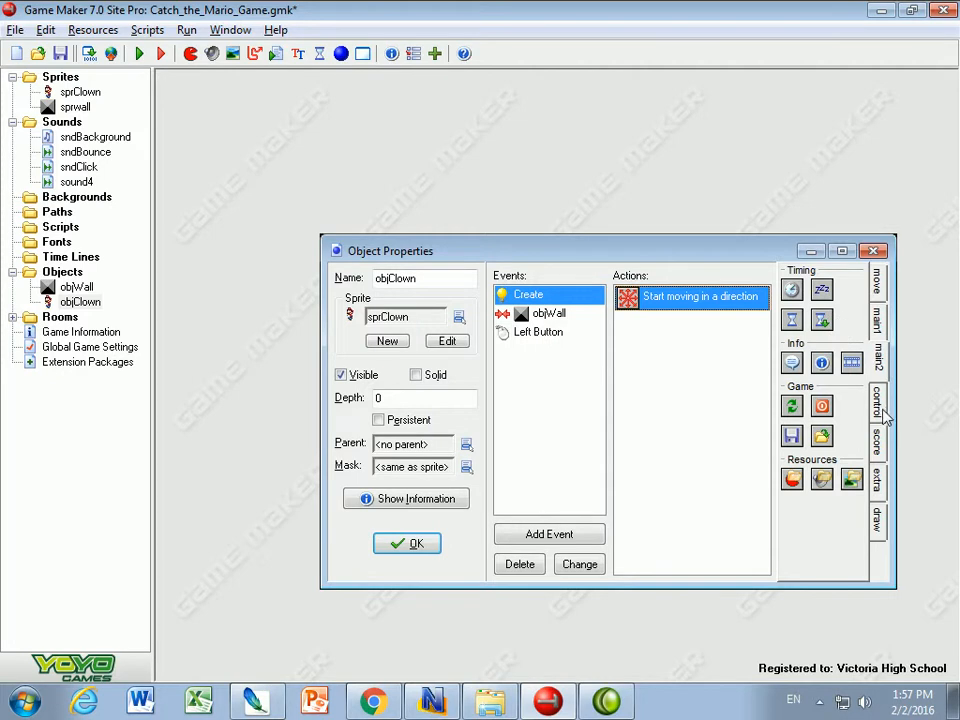
left_click(883, 418)
left_click(872, 335)
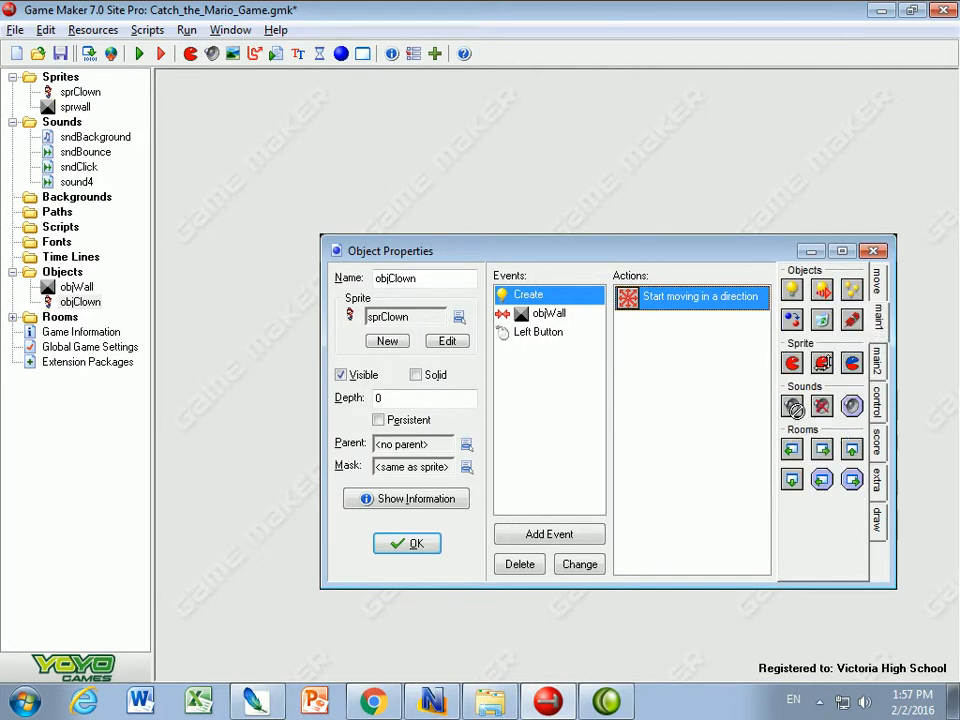
left_click_drag(663, 350, 672, 350)
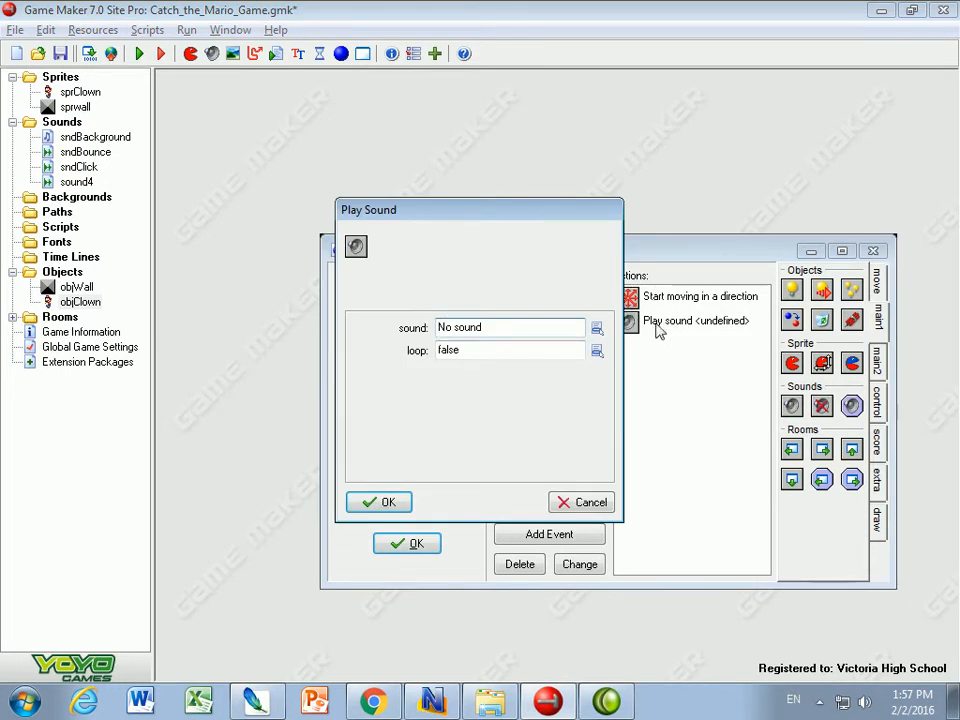
left_click(597, 329)
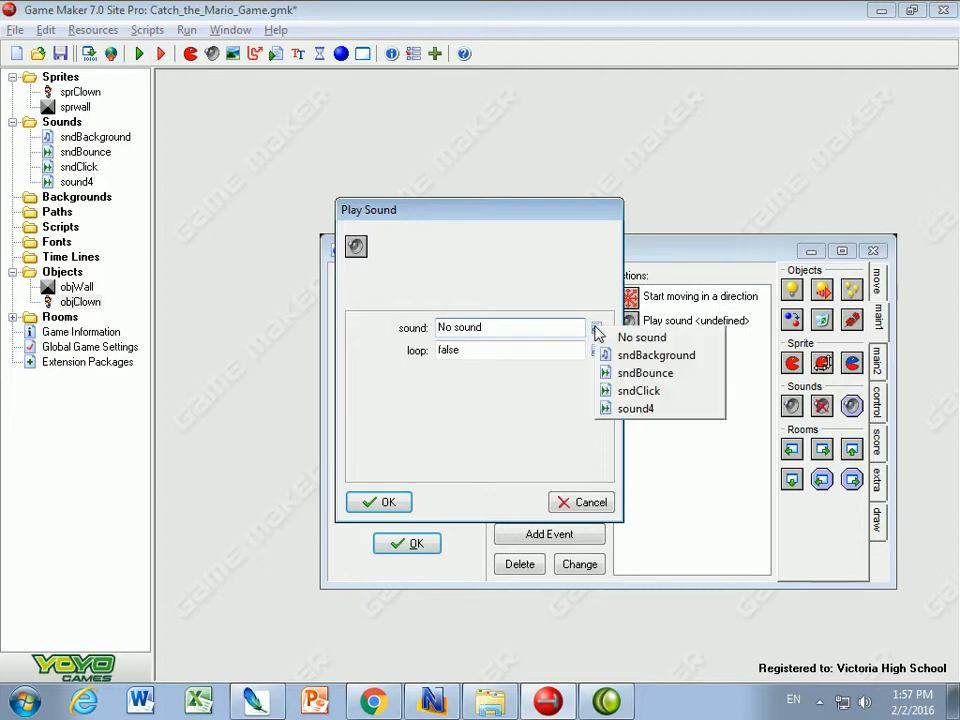
left_click(677, 357)
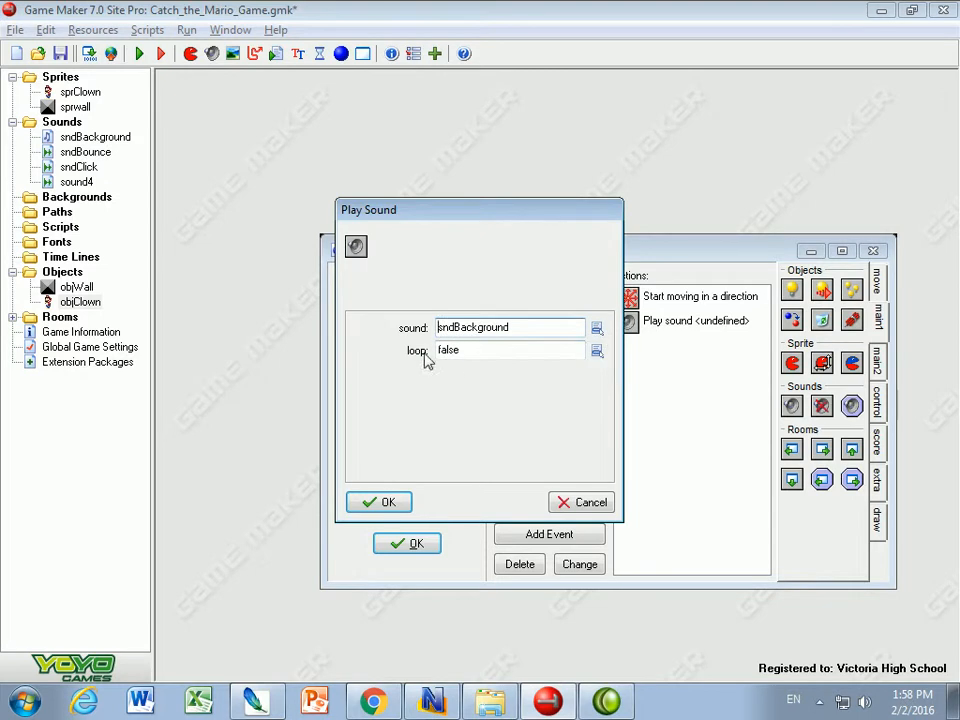
left_click_drag(487, 349, 401, 357)
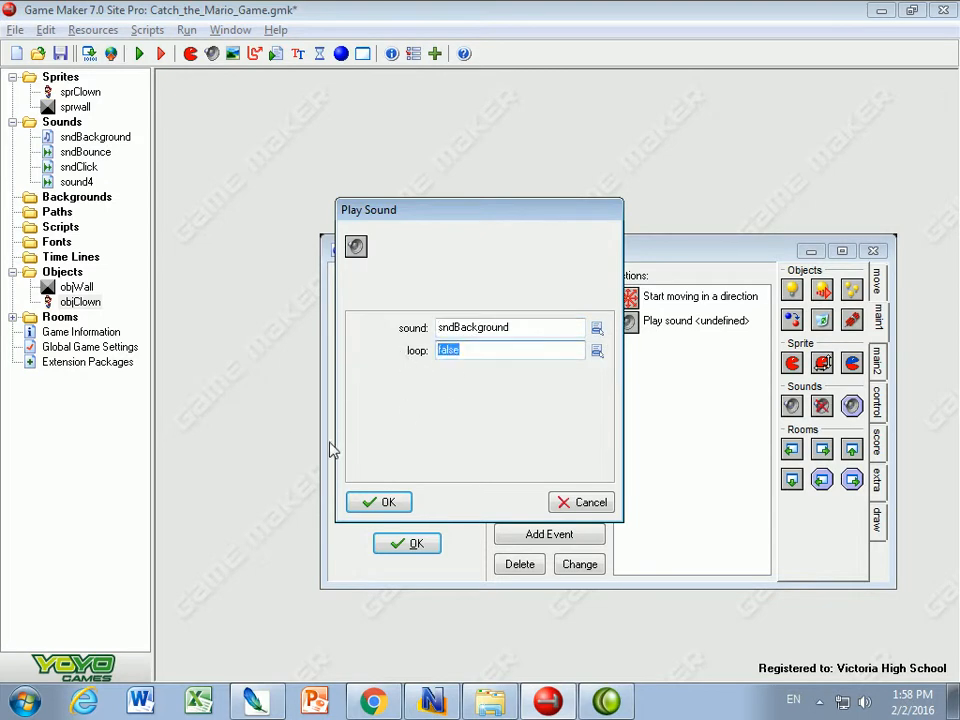
left_click(380, 505)
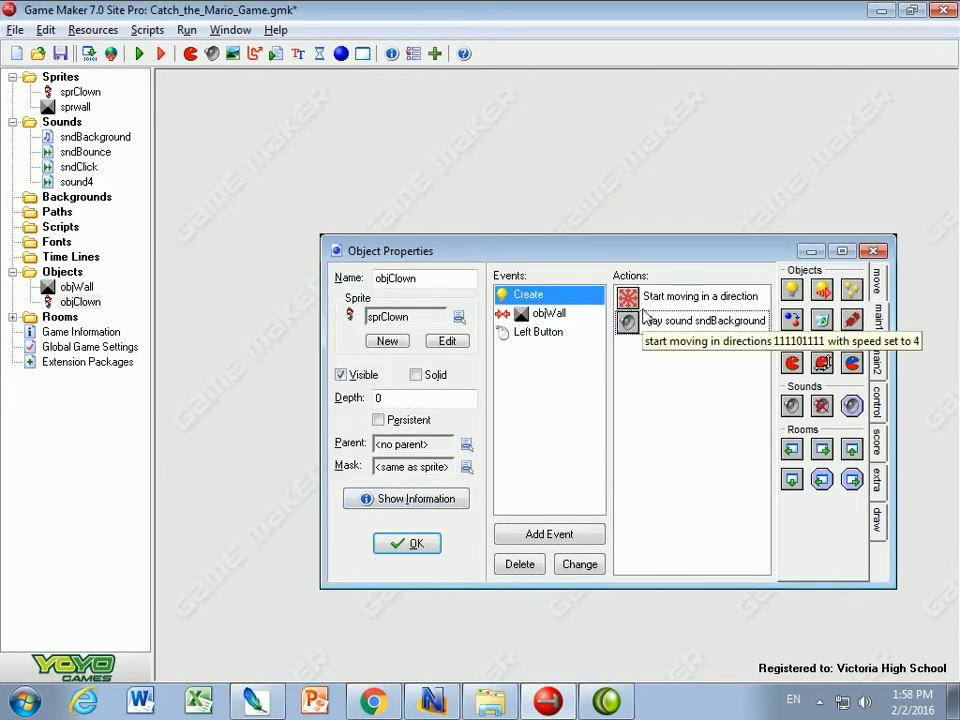
- Select sndBounce as the sound for the Play Sound action in objClown's collision event with objWall
left_click(527, 316)
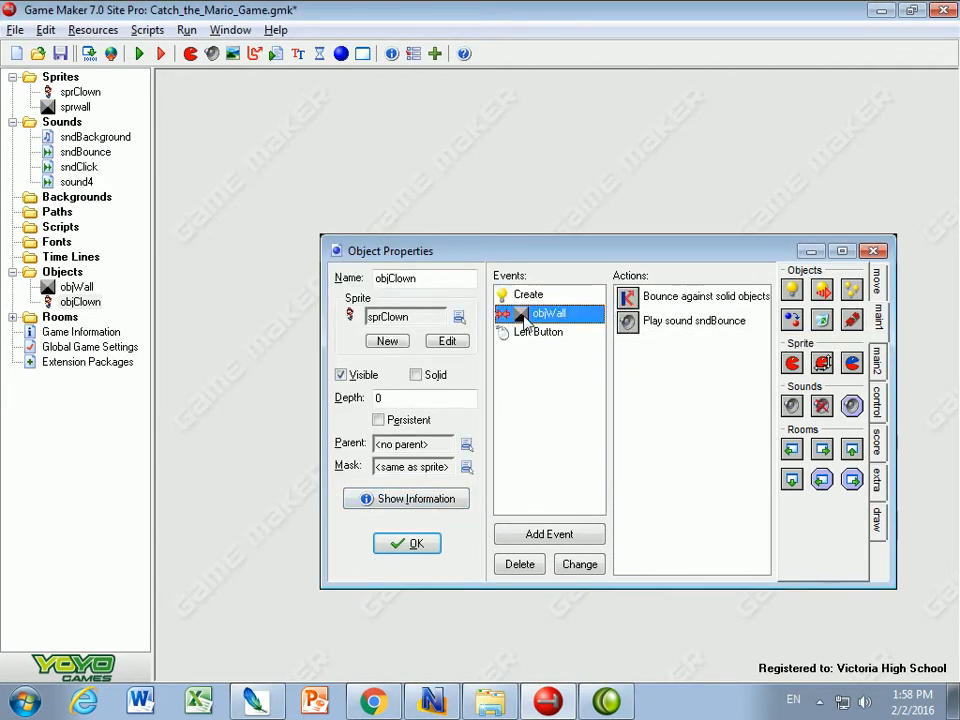
double_click(645, 322)
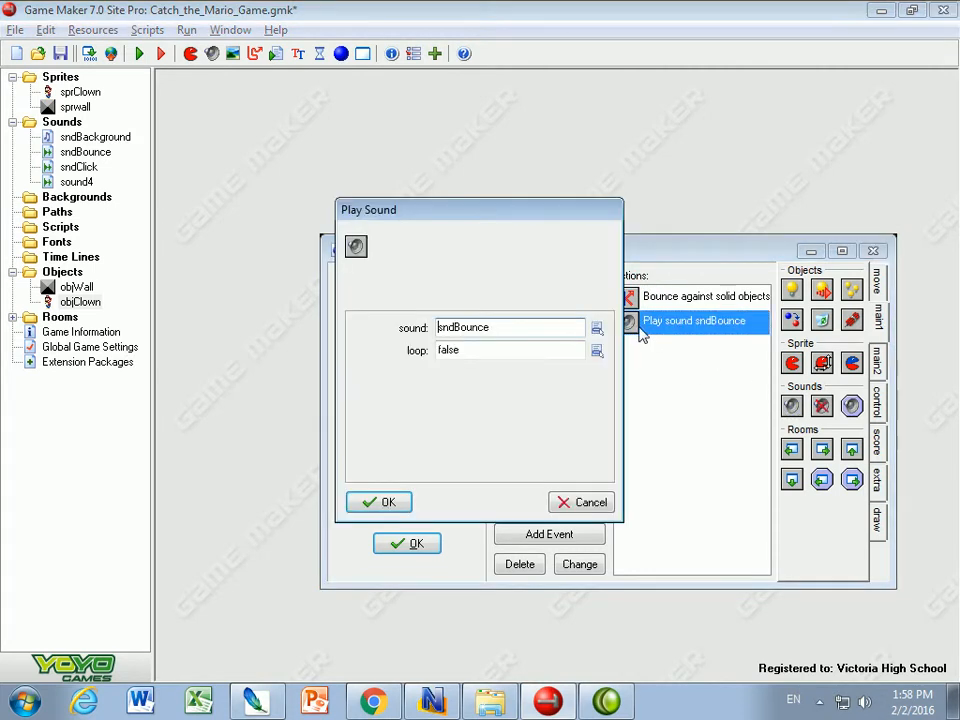
left_click(596, 326)
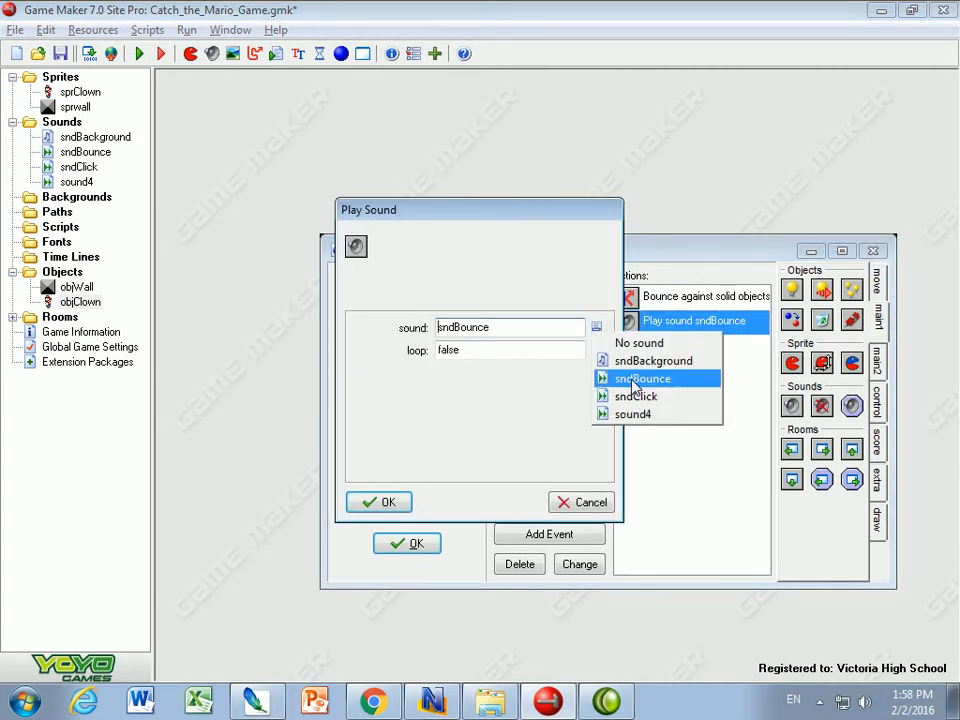
left_click(640, 379)
left_click(372, 502)
- Check the Left Button event's Play Sound action, accept it with sndClick, and save the objClown properties
left_click(537, 333)
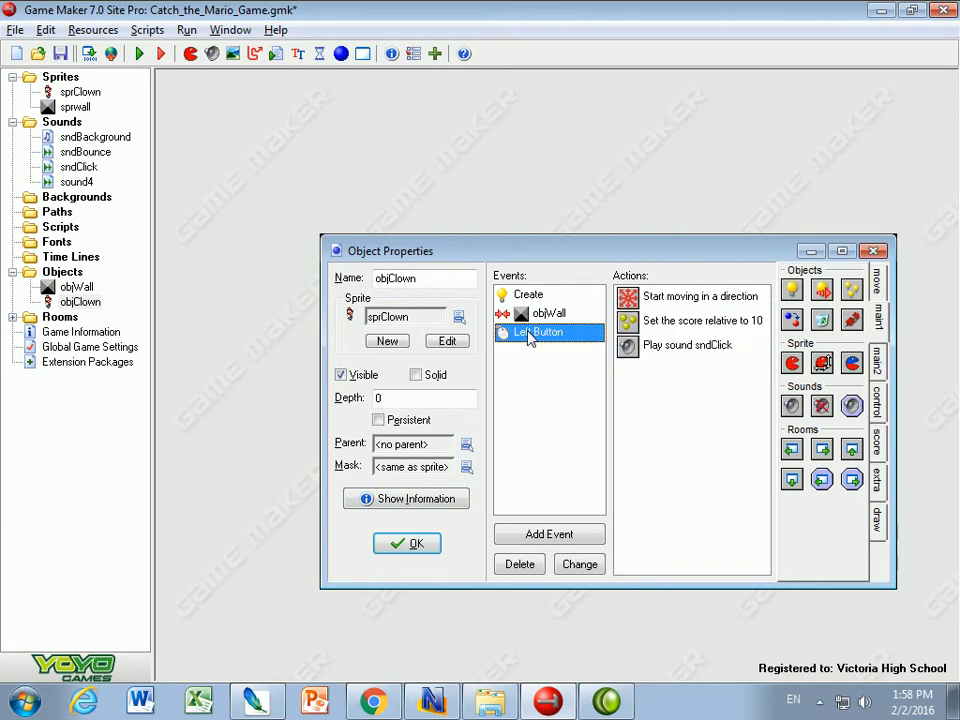
double_click(659, 346)
left_click(378, 502)
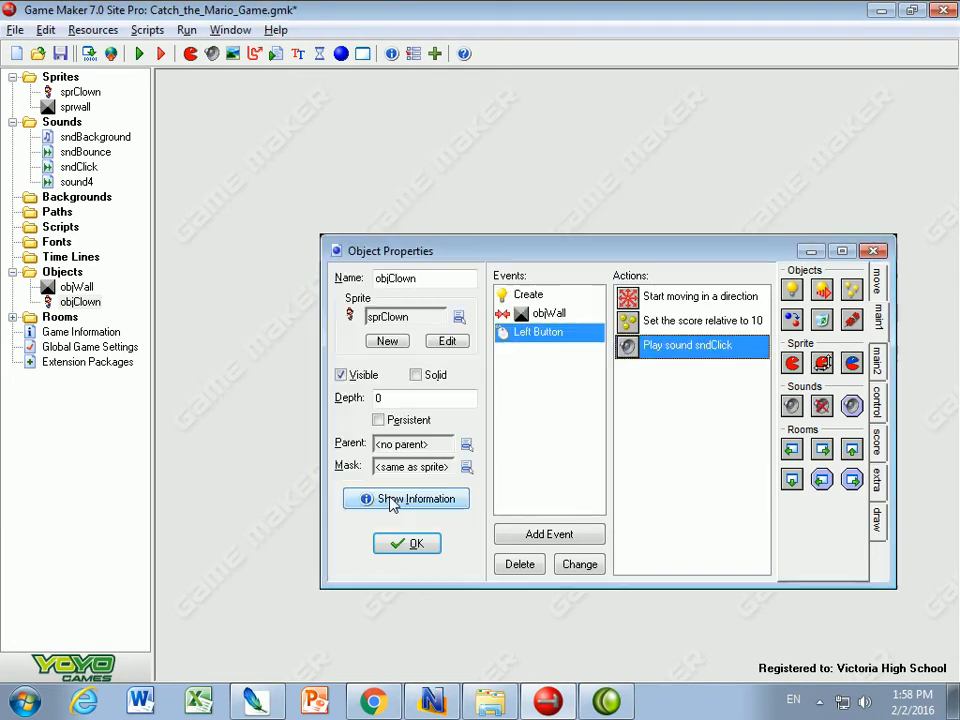
left_click(405, 543)
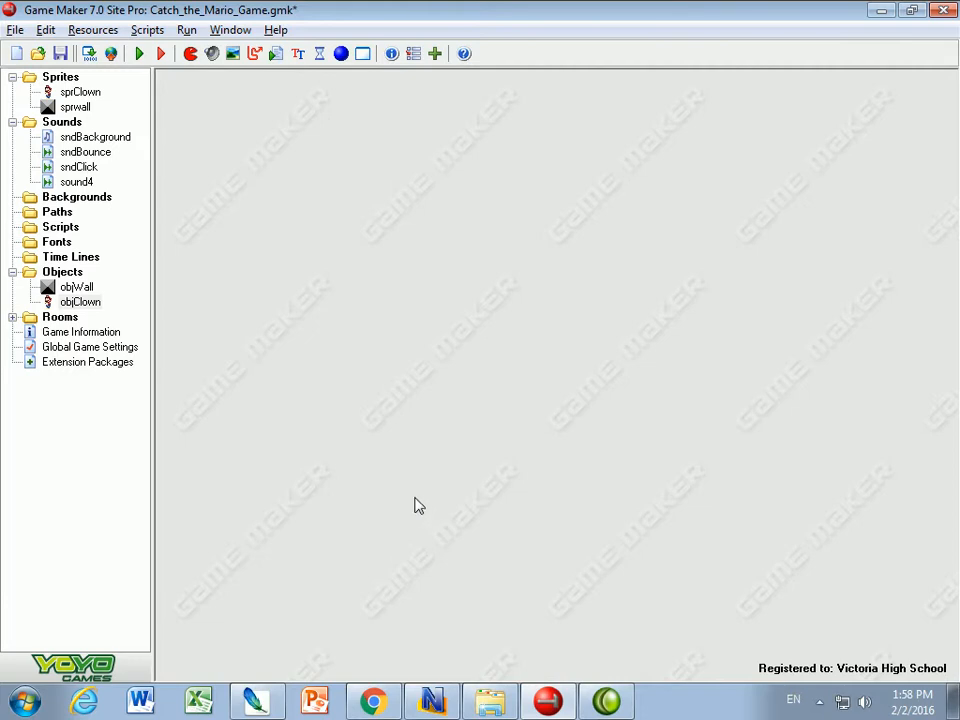
- Set the global game settings to start in full-screen mode with full scale and save them
double_click(85, 350)
left_click(311, 199)
left_click(325, 281)
left_click(311, 199)
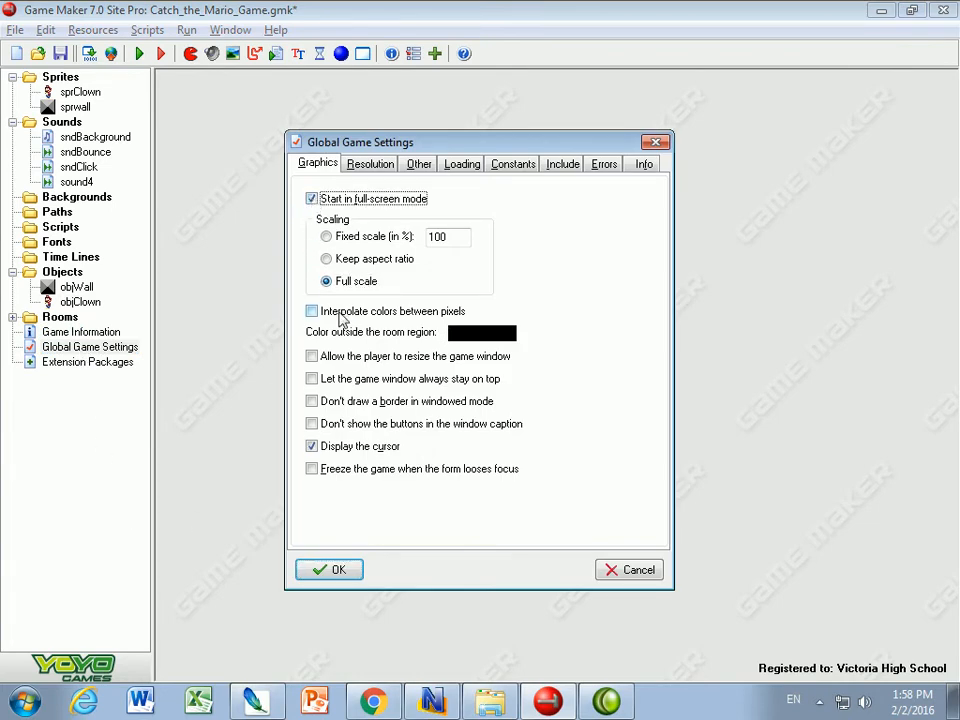
left_click(339, 575)
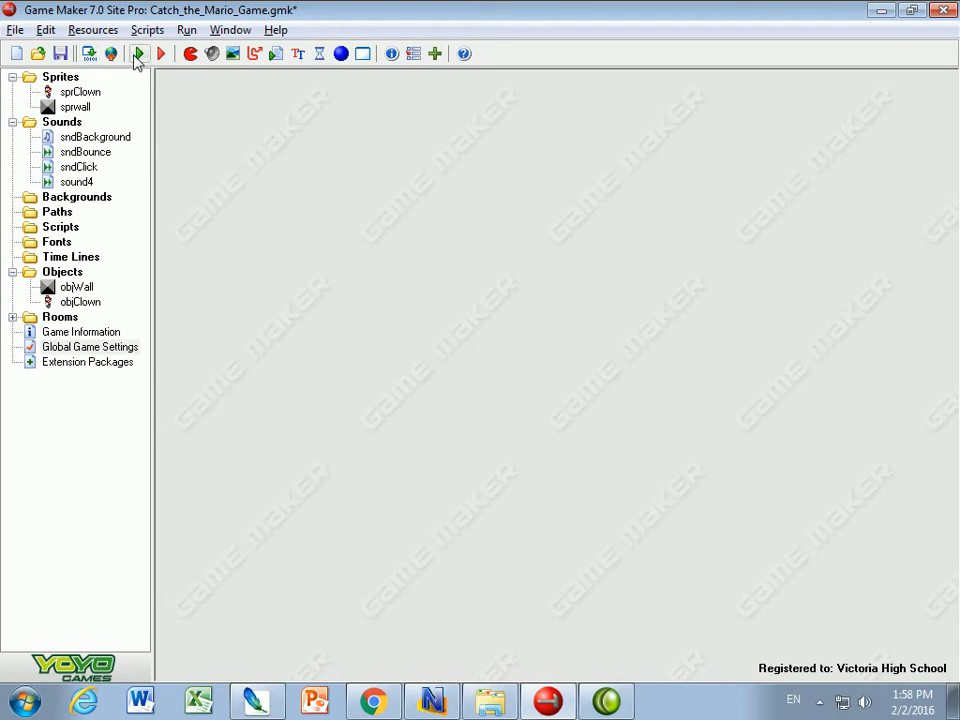
- Lower the system volume and run the game, trying to catch the moving Mario to test the sounds
left_click(864, 703)
left_click_drag(863, 546, 868, 580)
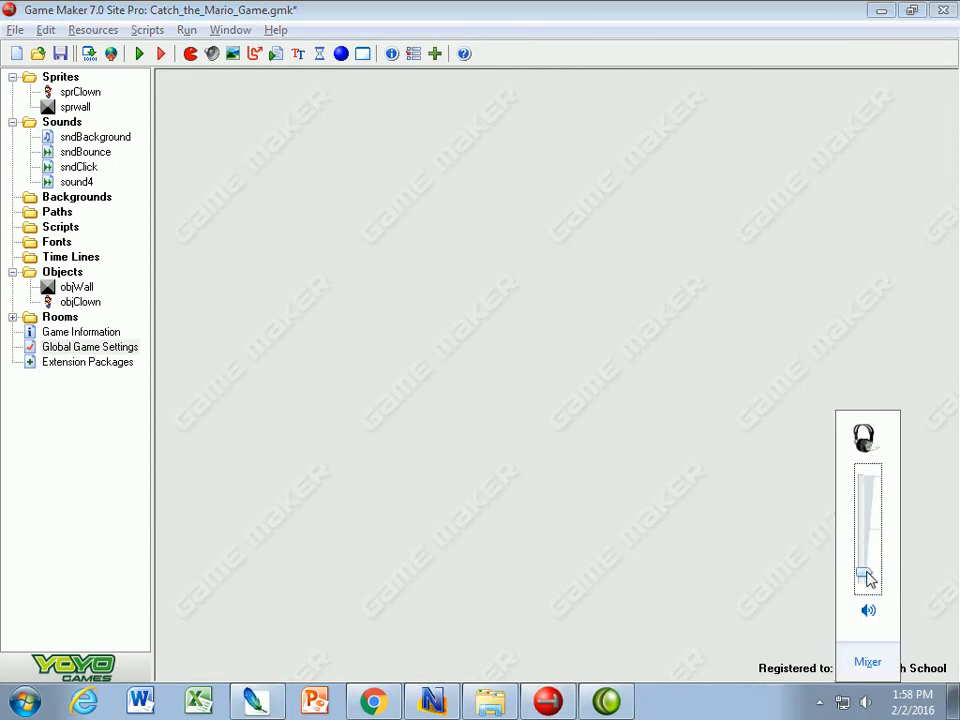
left_click(141, 55)
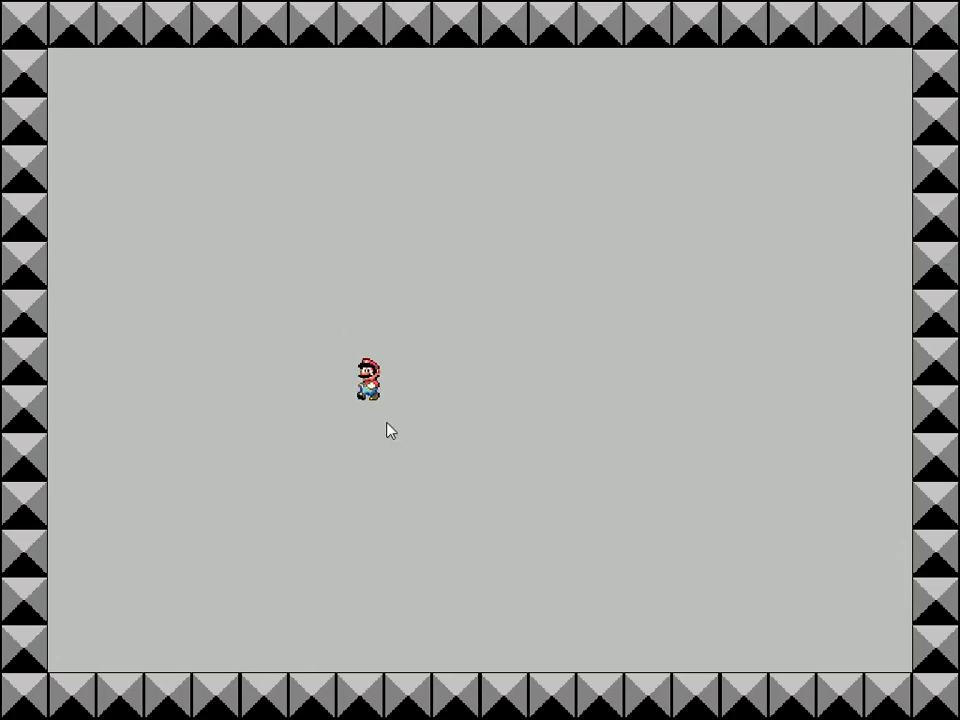
left_click(556, 262)
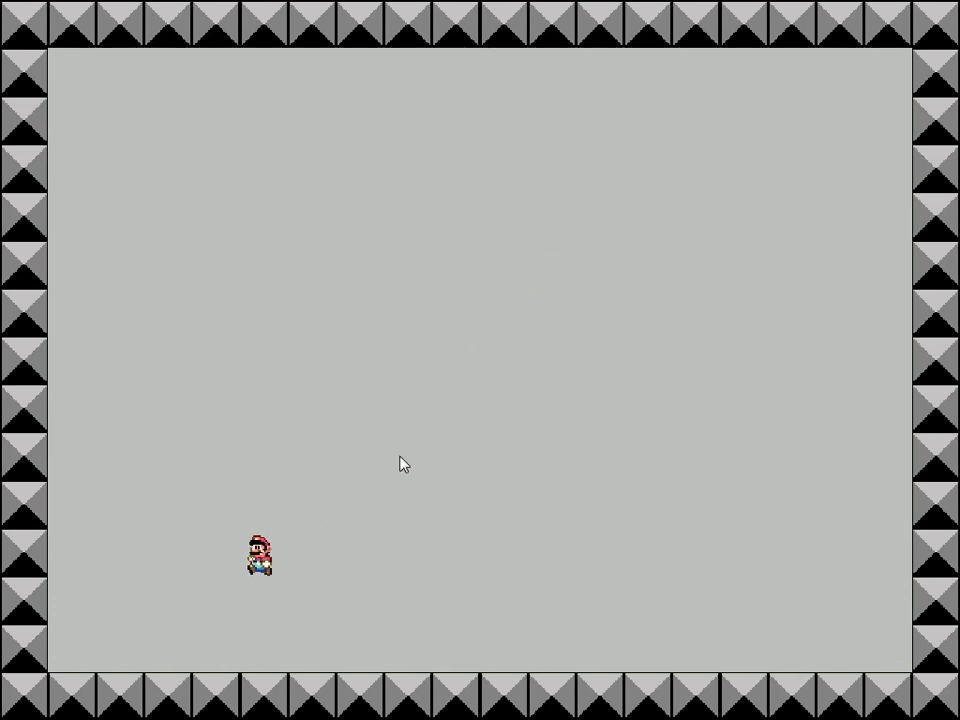
left_click(287, 307)
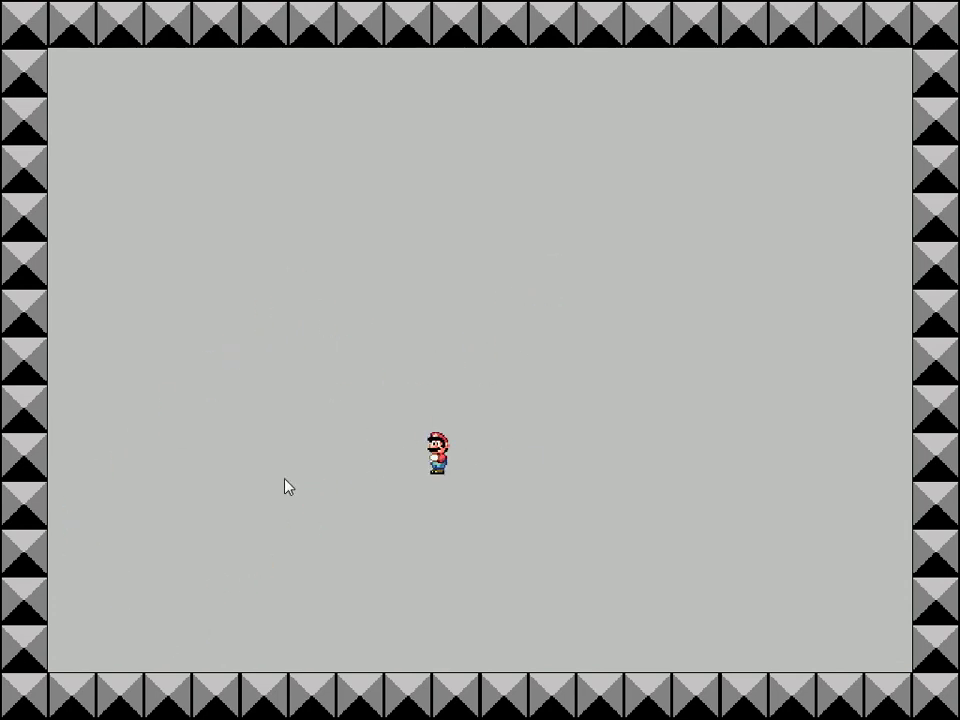